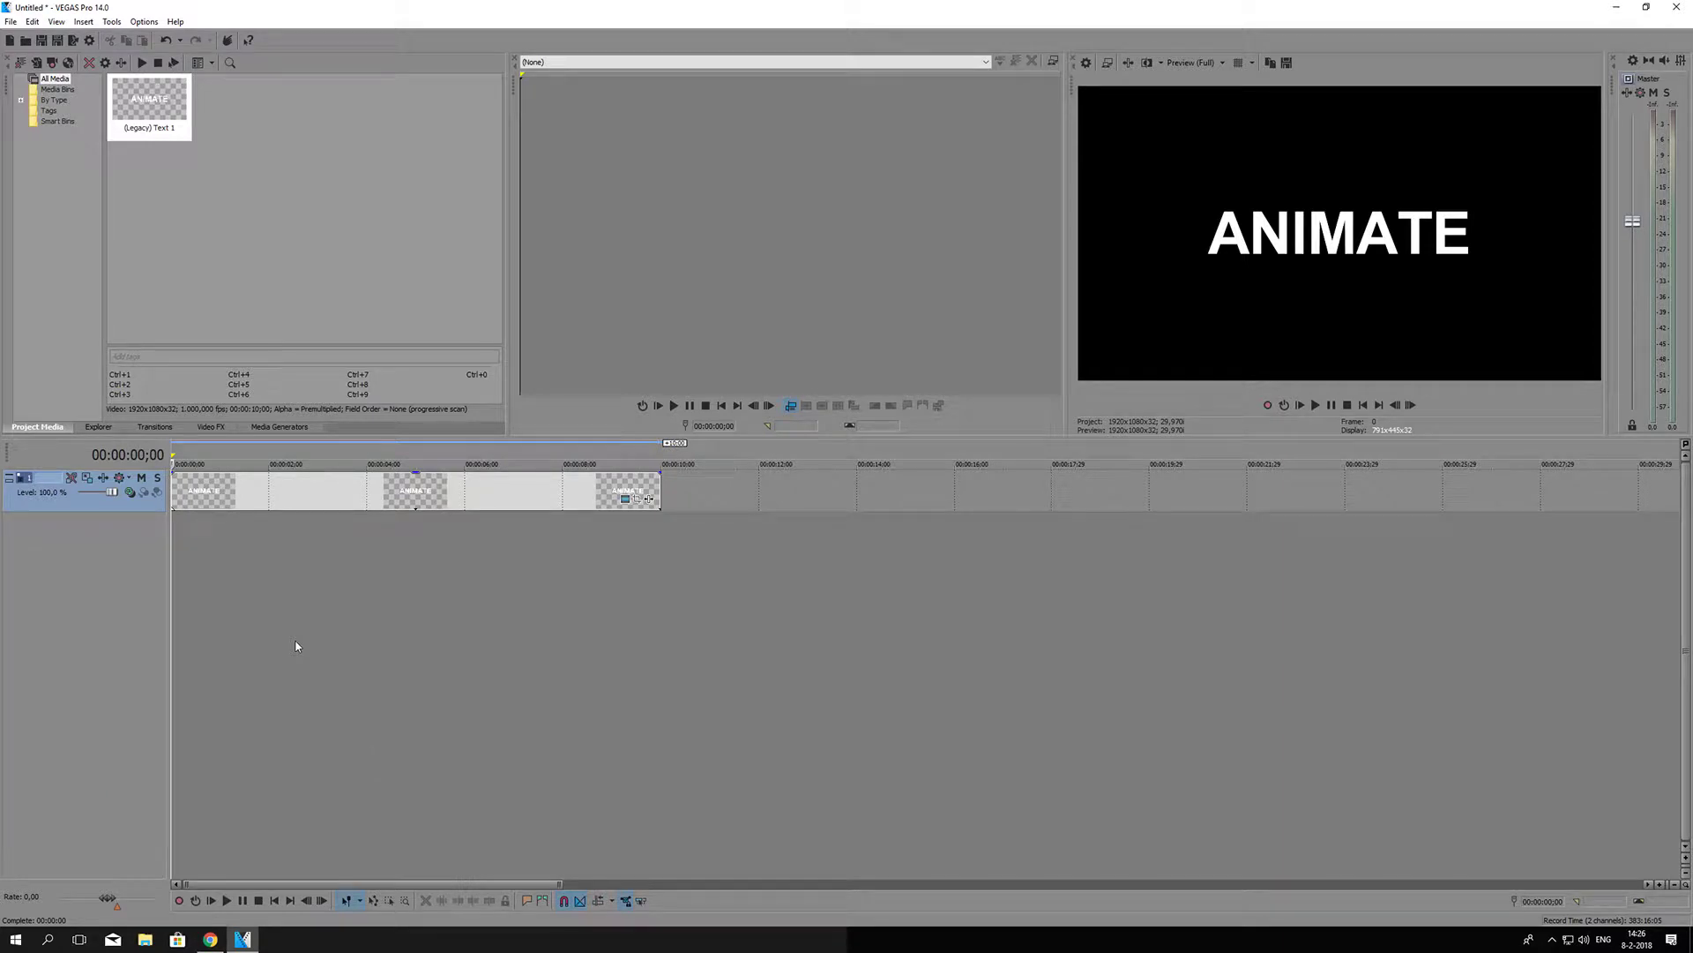
- Open Event Pan/Crop for the ANIMATE text event and move its window clear of the preview
left_click(496, 605)
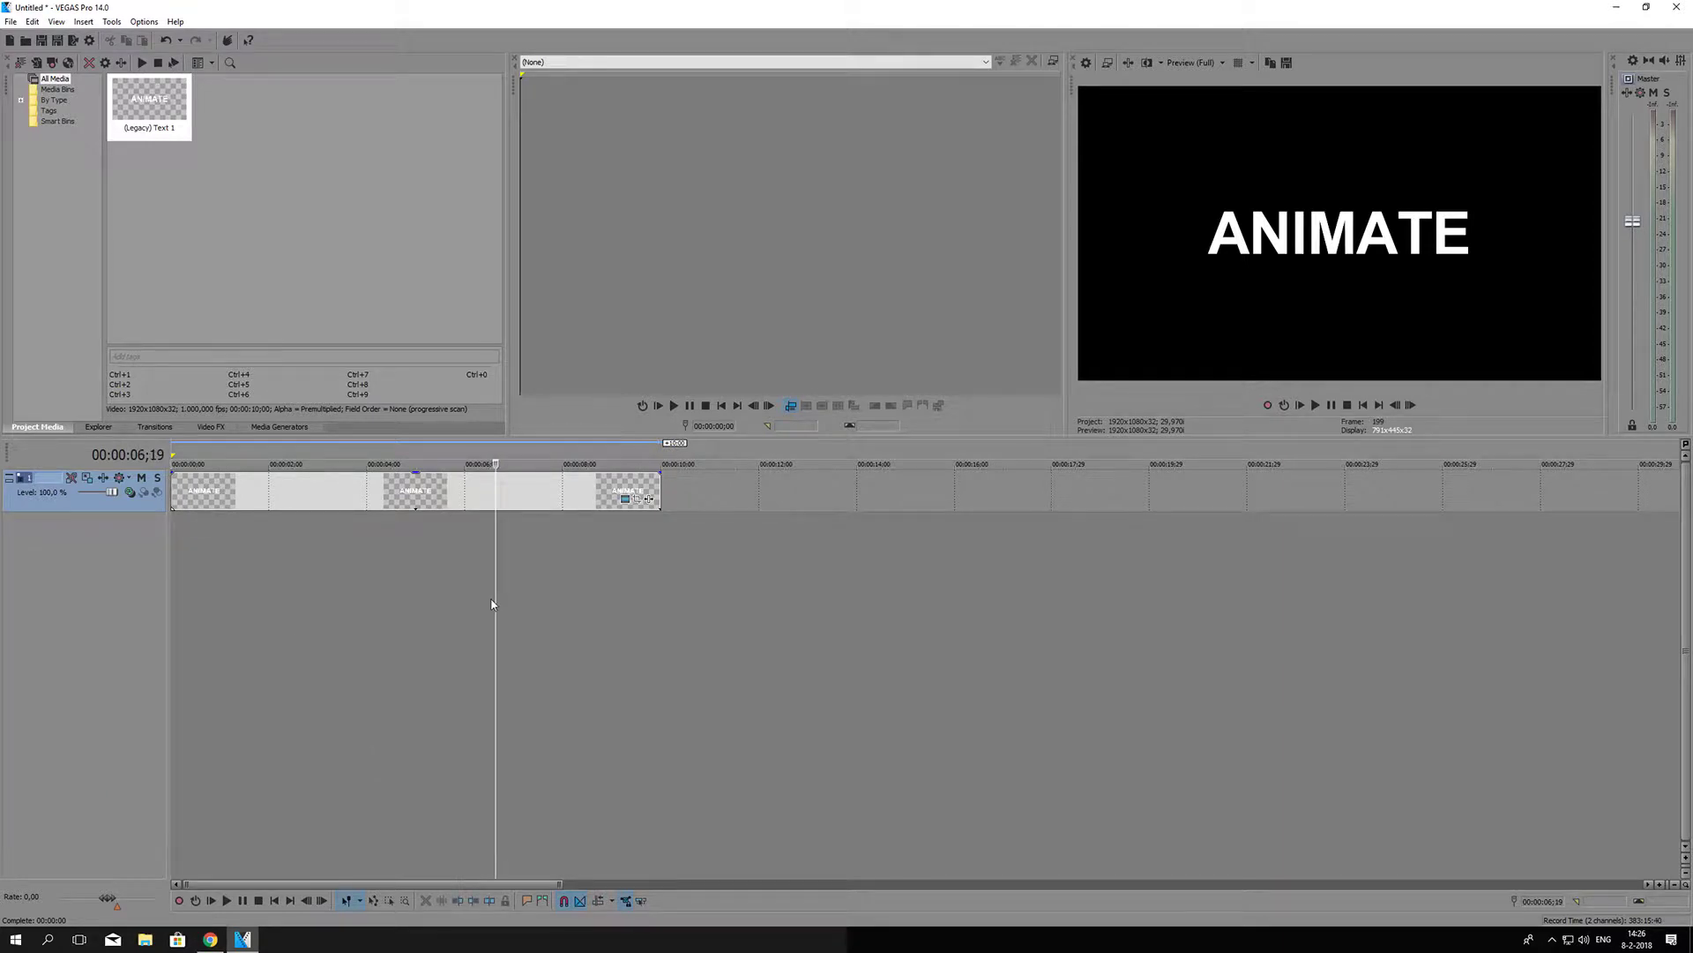
left_click(145, 132)
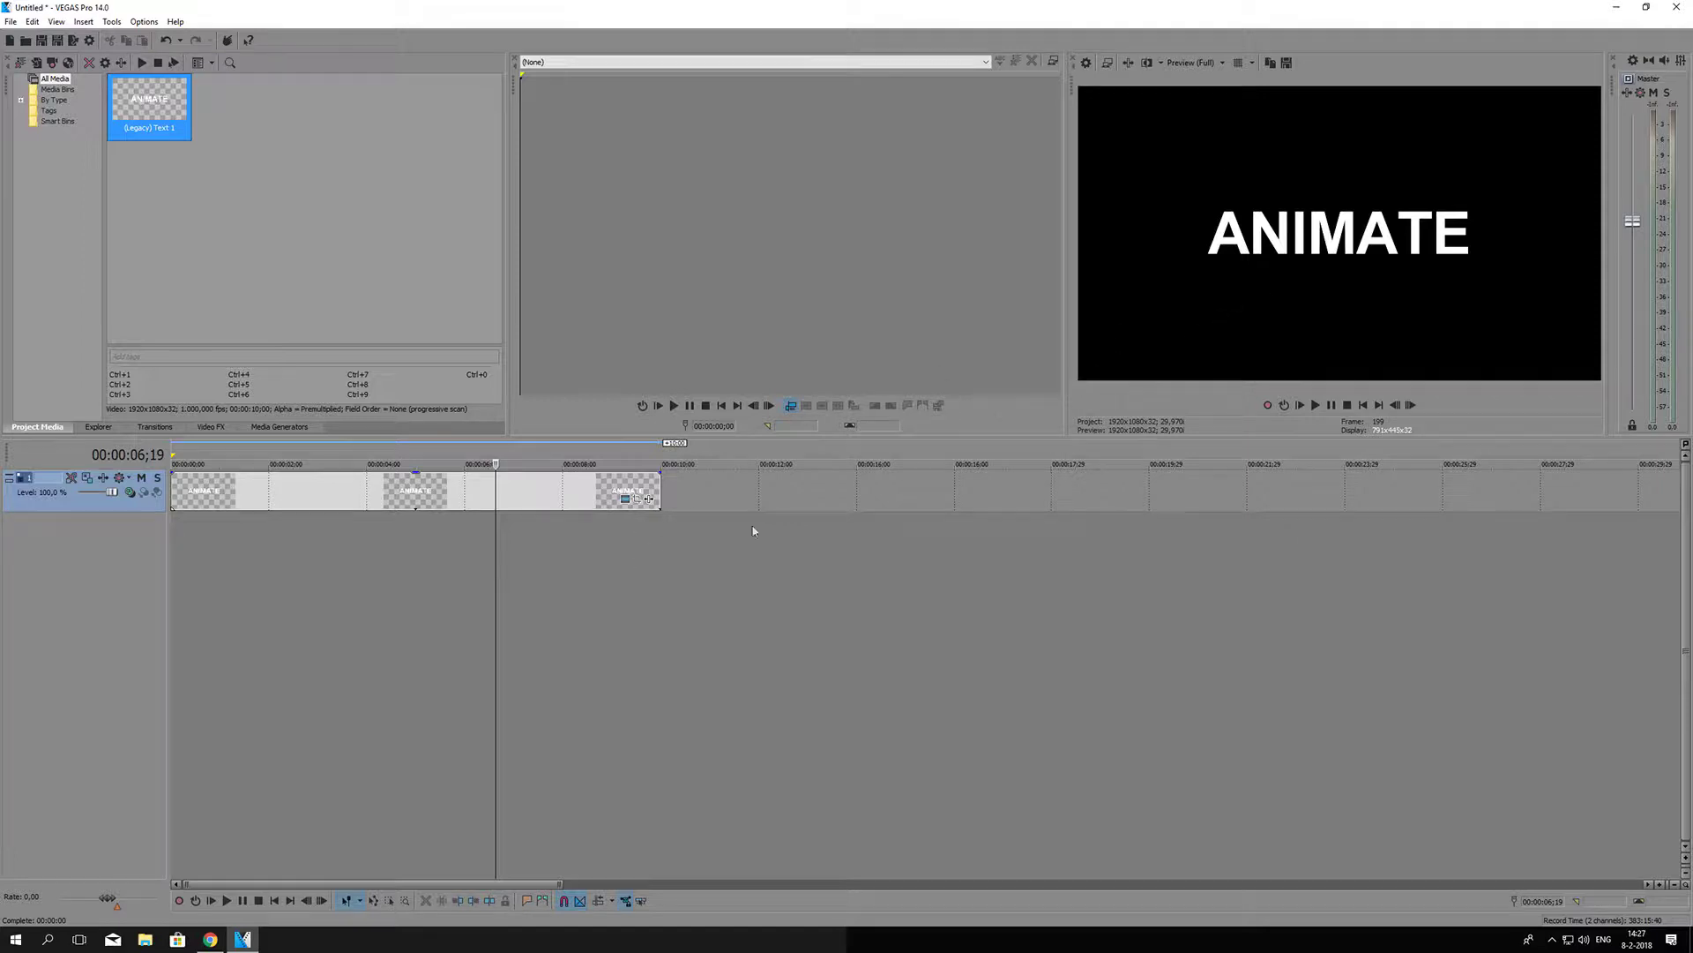
left_click(641, 503)
left_click_drag(531, 178, 1204, 176)
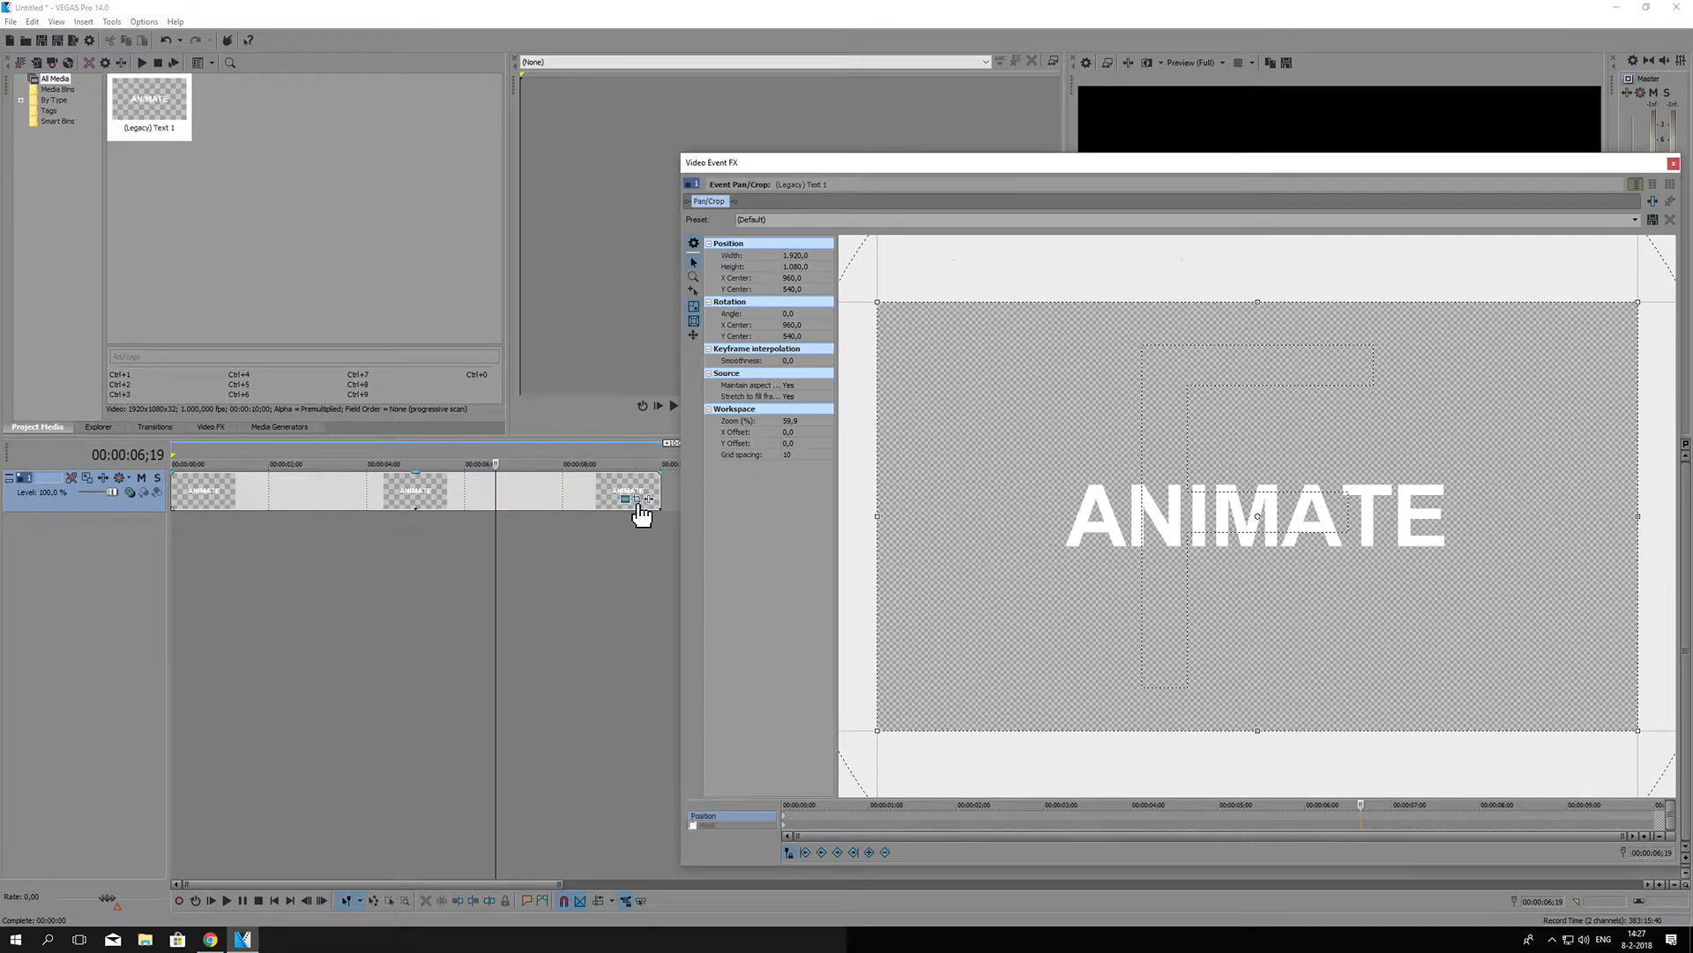
left_click_drag(927, 165, 582, 114)
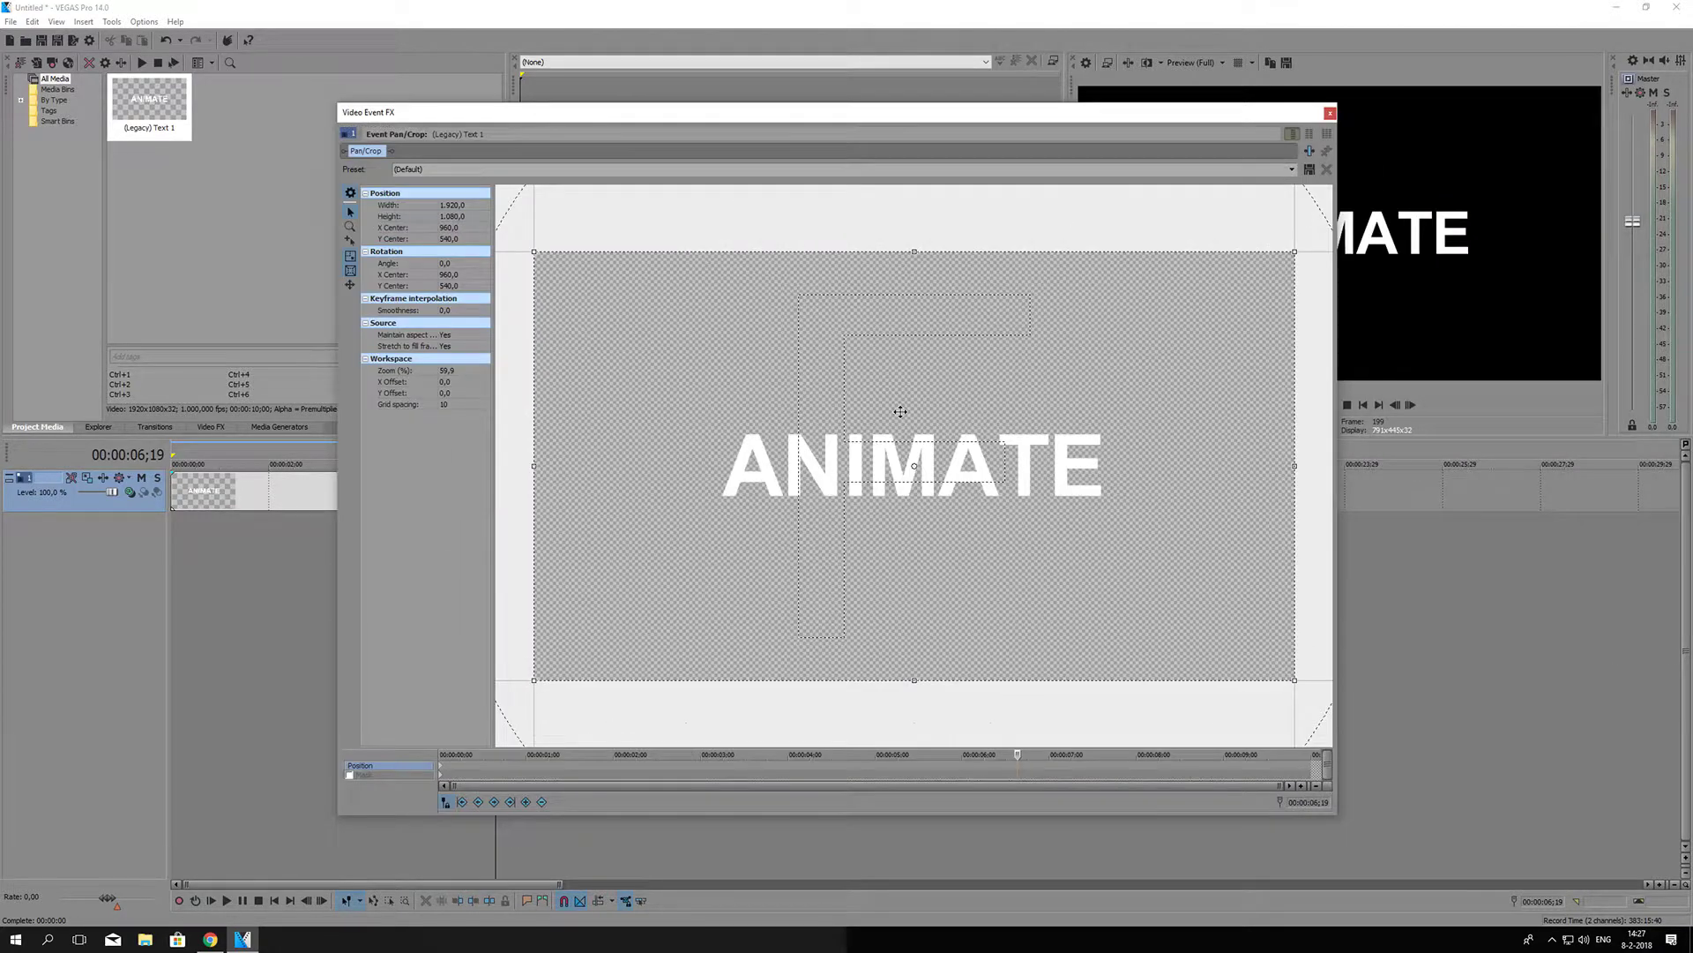
- Return to the start, shift the window further left, and set the keyframe cursor to one second
key("ctrl+Home")
left_click_drag(934, 117, 609, 105)
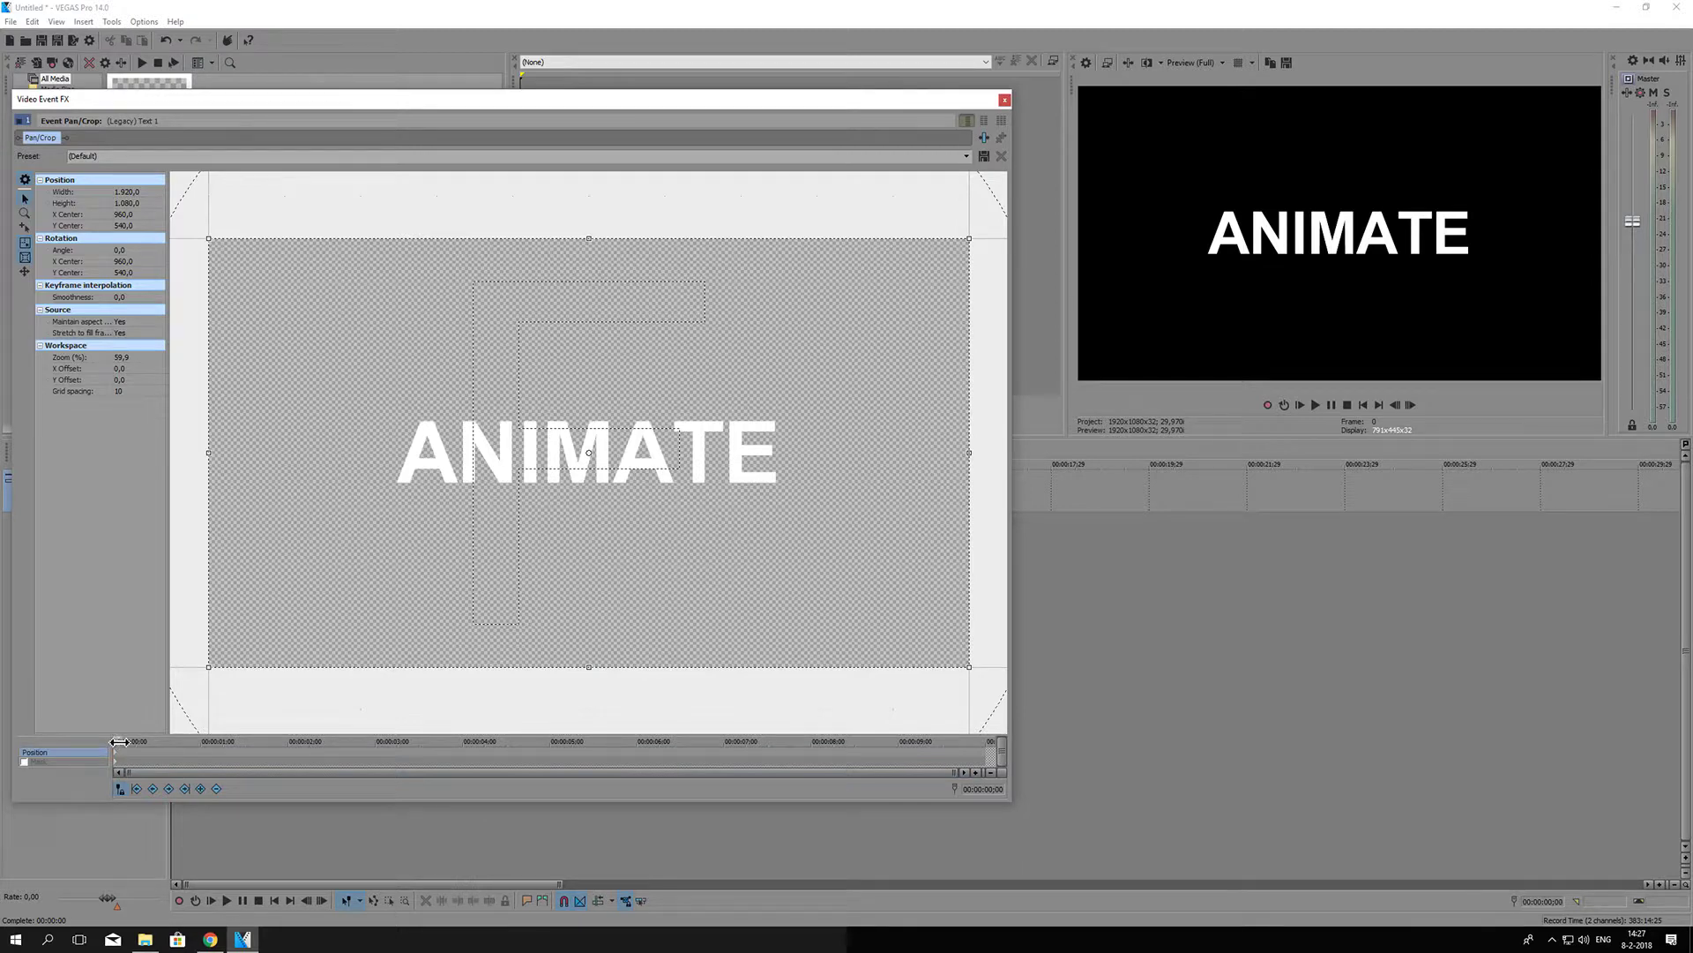
left_click_drag(119, 742, 200, 760)
scroll(523, 488, "down", 3)
scroll(523, 488, "down", 1)
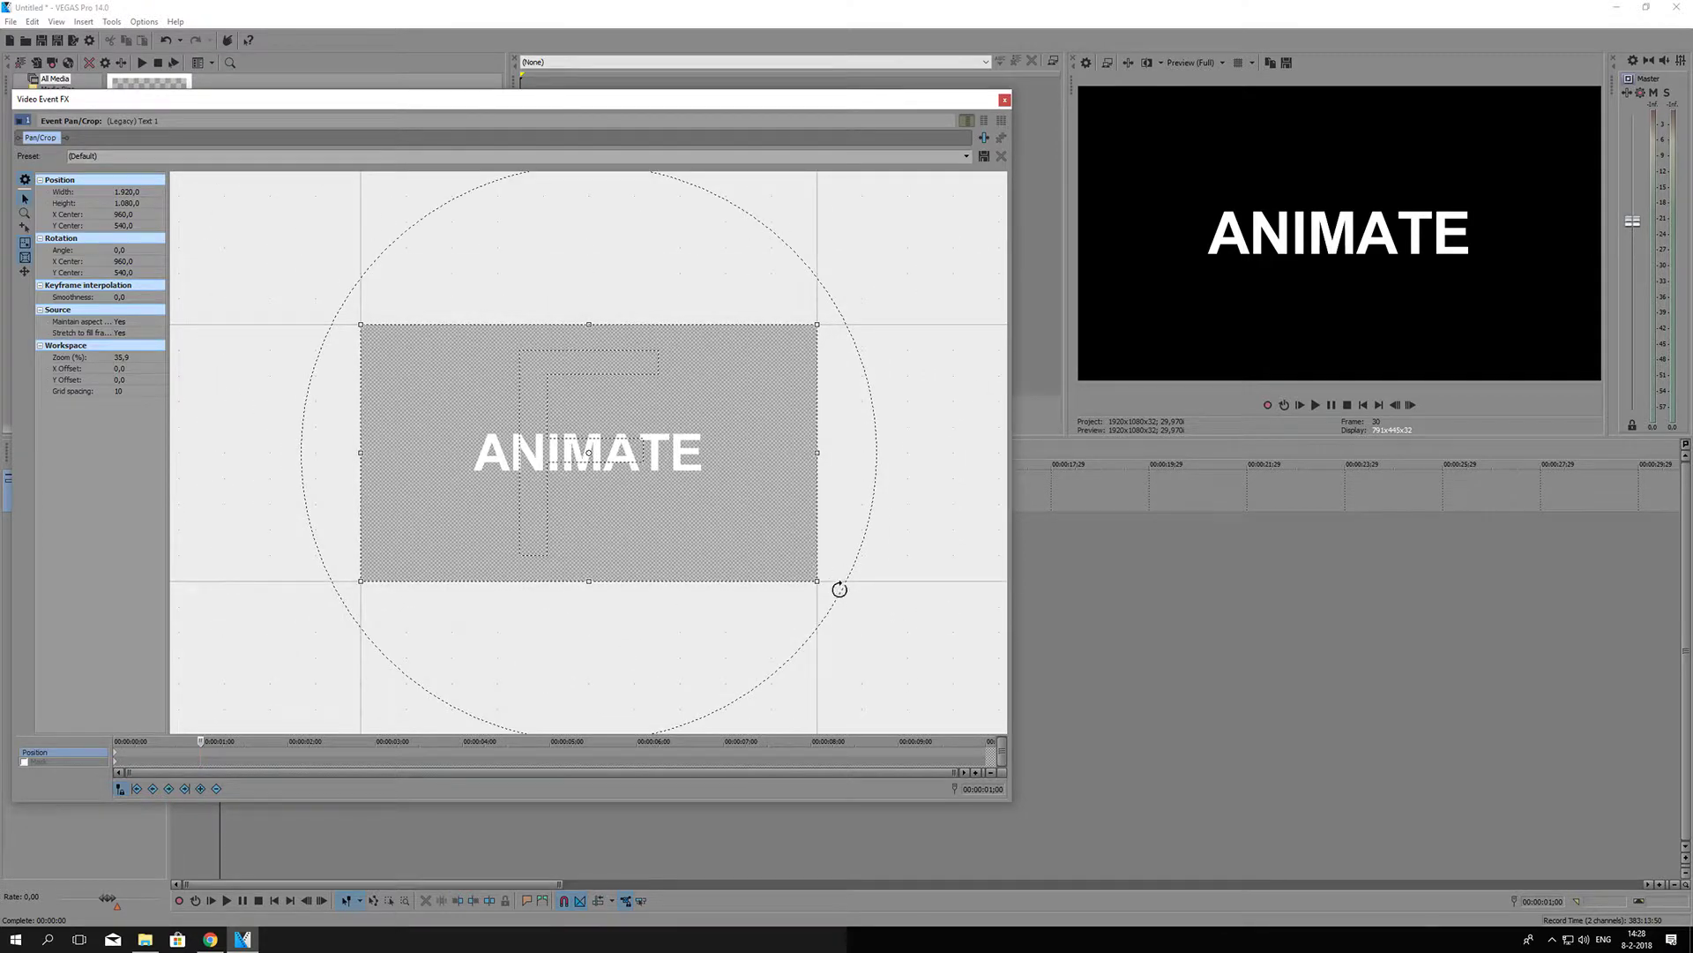
- Shrink the crop frame at one second so ANIMATE enlarges, scrubbing to check the zoom
left_click_drag(818, 582, 727, 529)
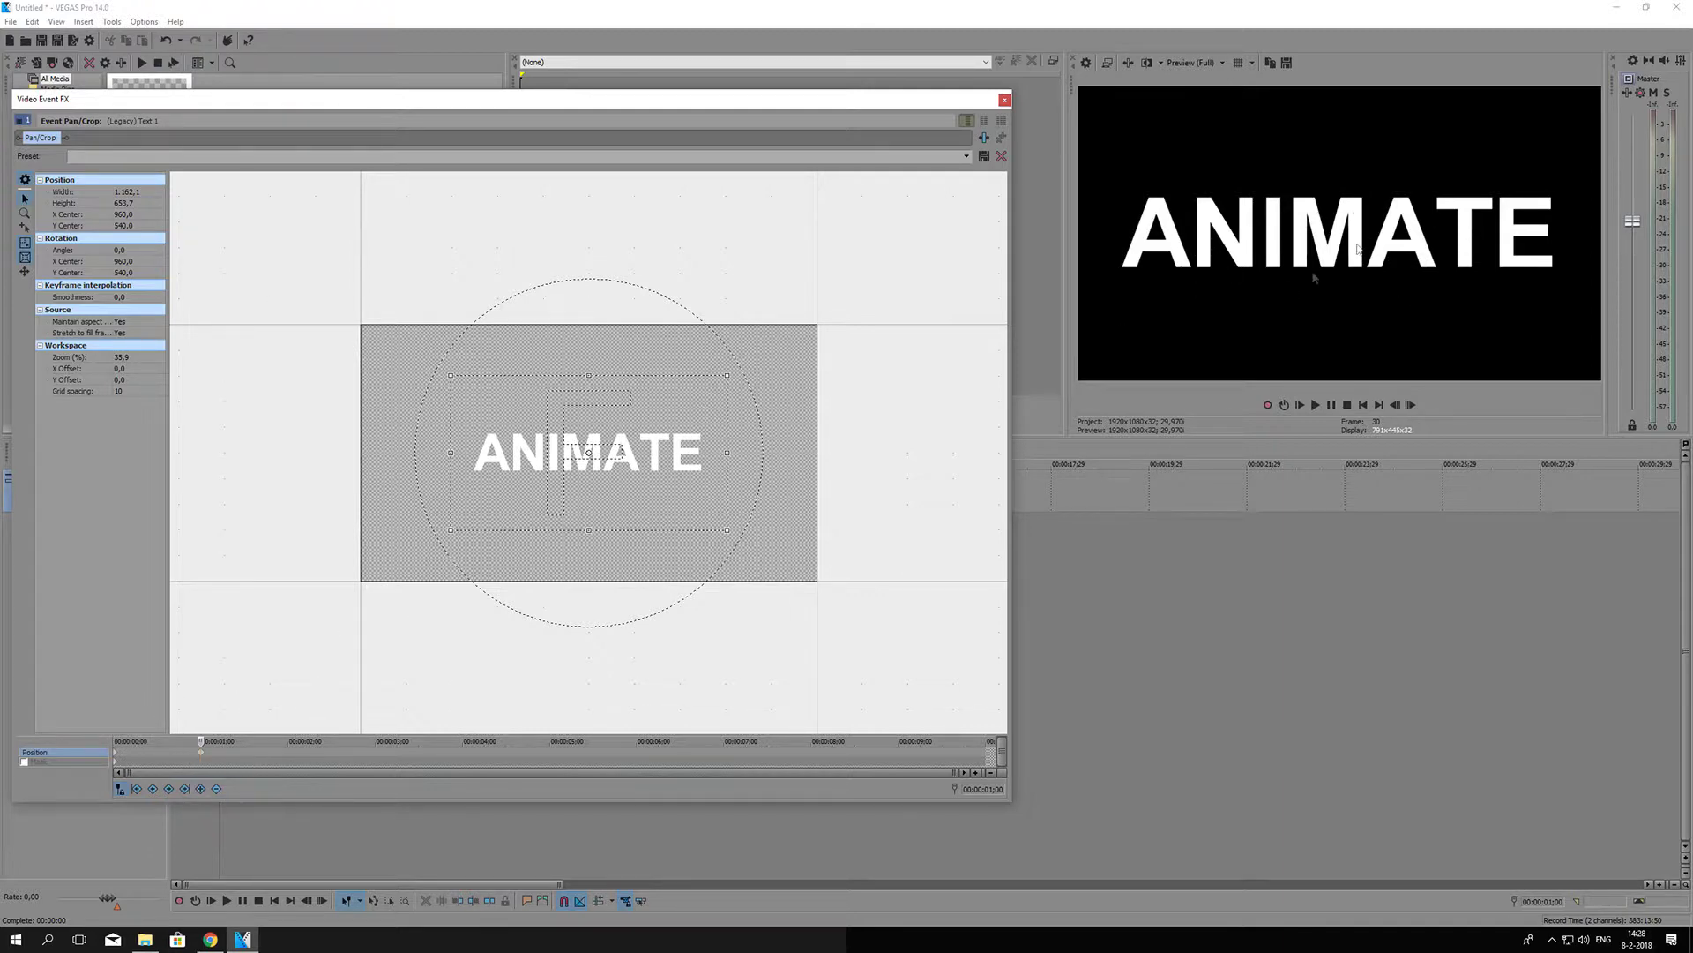
left_click_drag(200, 741, 106, 742)
left_click_drag(106, 743, 123, 743)
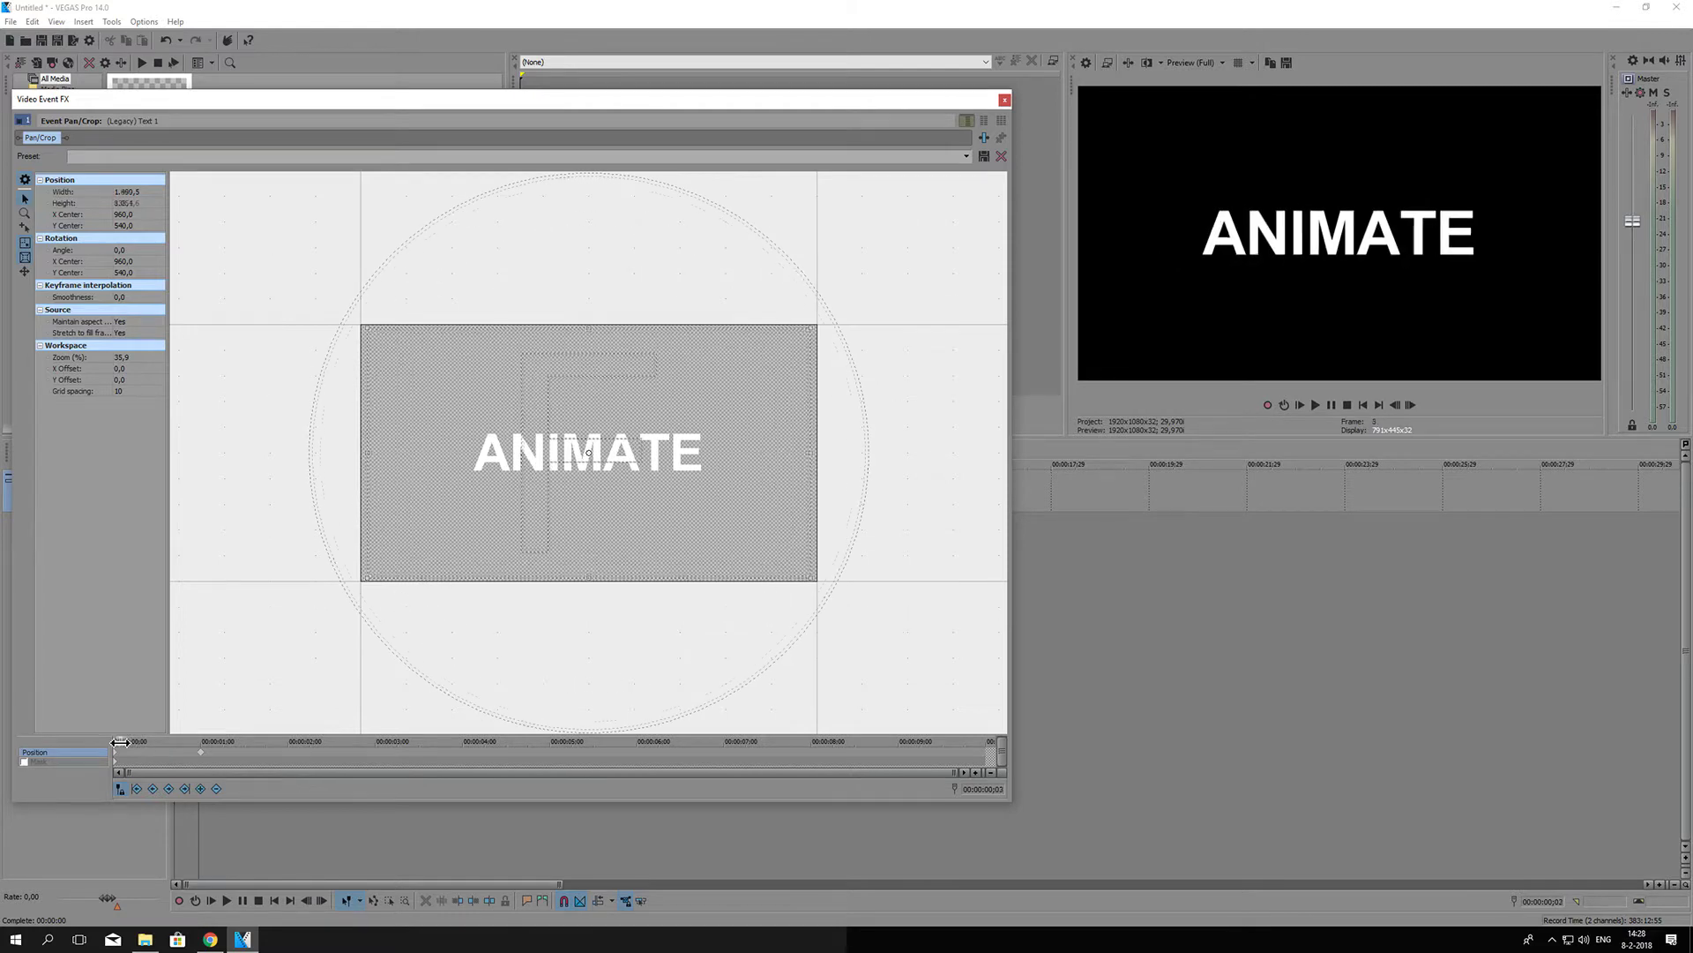
left_click_drag(121, 742, 201, 742)
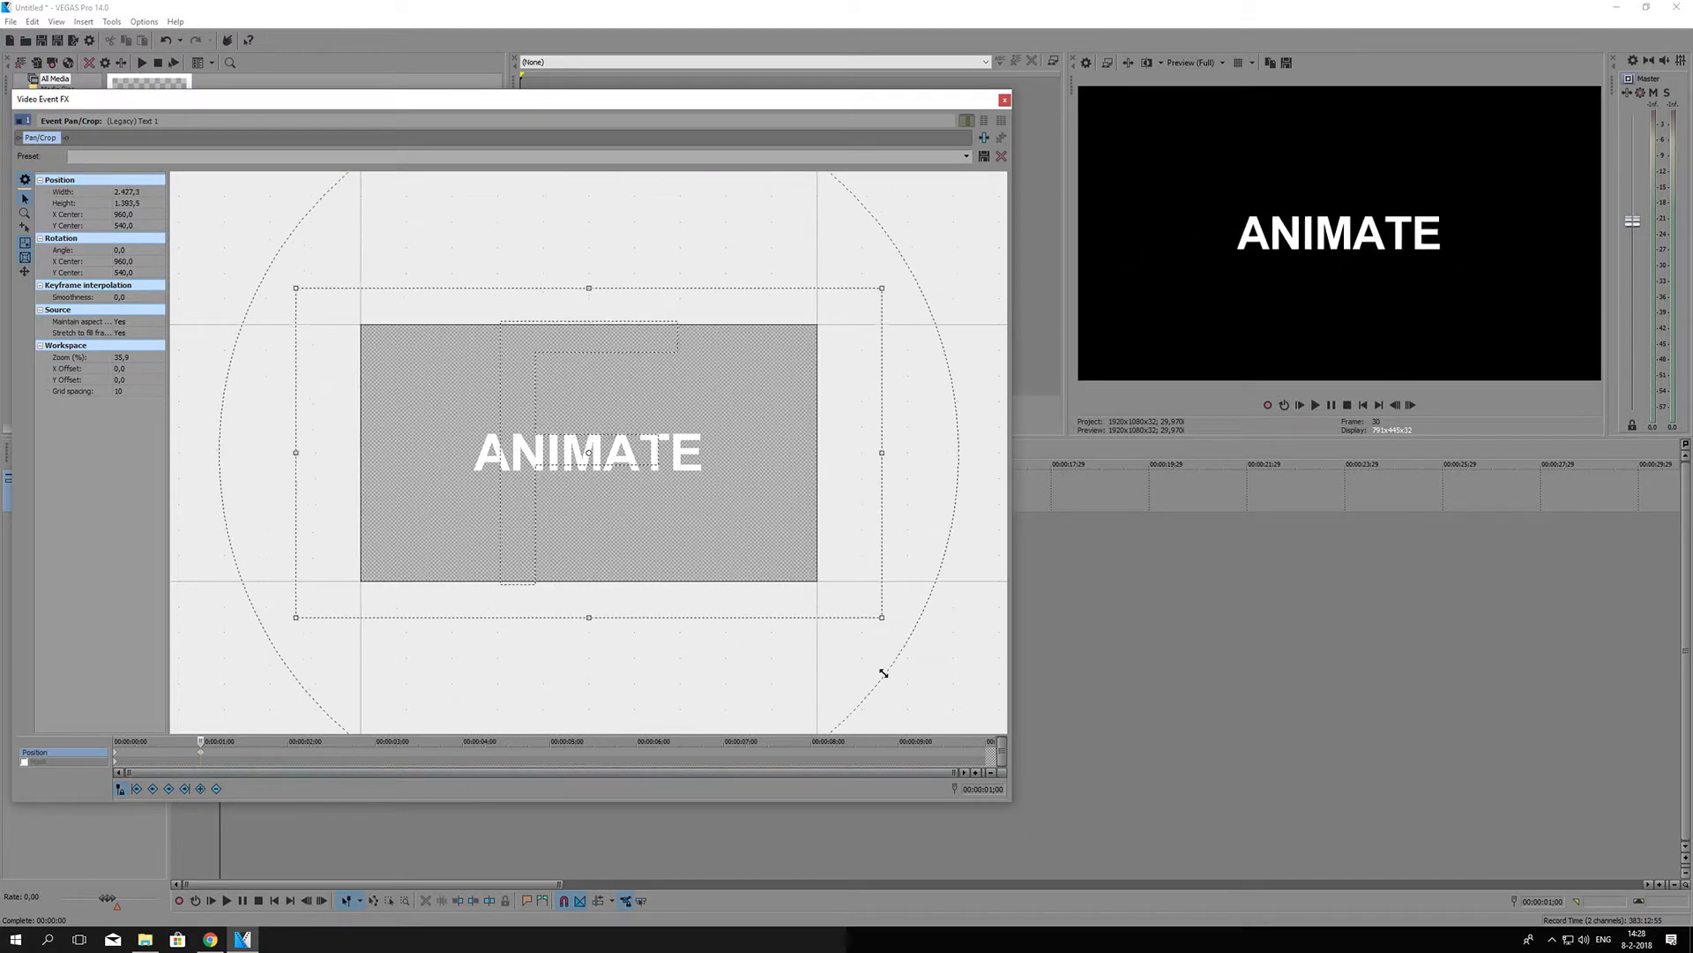
- Enlarge the one-second crop frame and shift it so the smaller text sits lower-left
left_click_drag(726, 528, 882, 674)
mouse_move(676, 609)
left_mouse_down()
mouse_move(571, 522)
mouse_move(699, 417)
left_mouse_up()
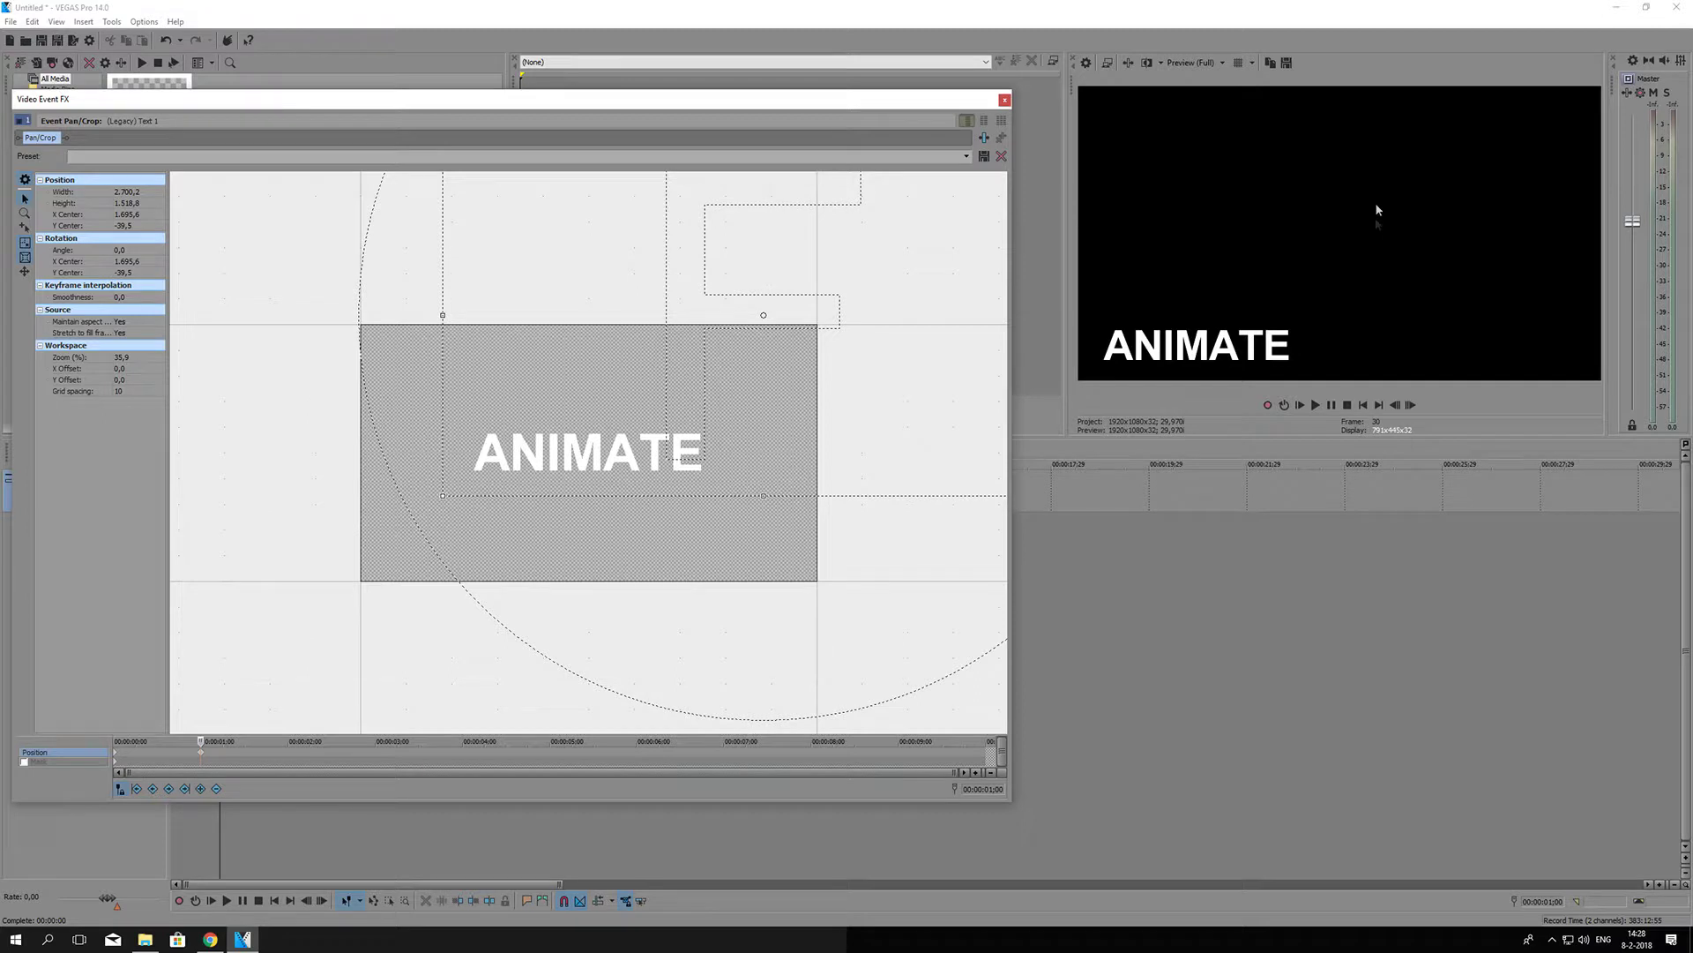
right_click(201, 753)
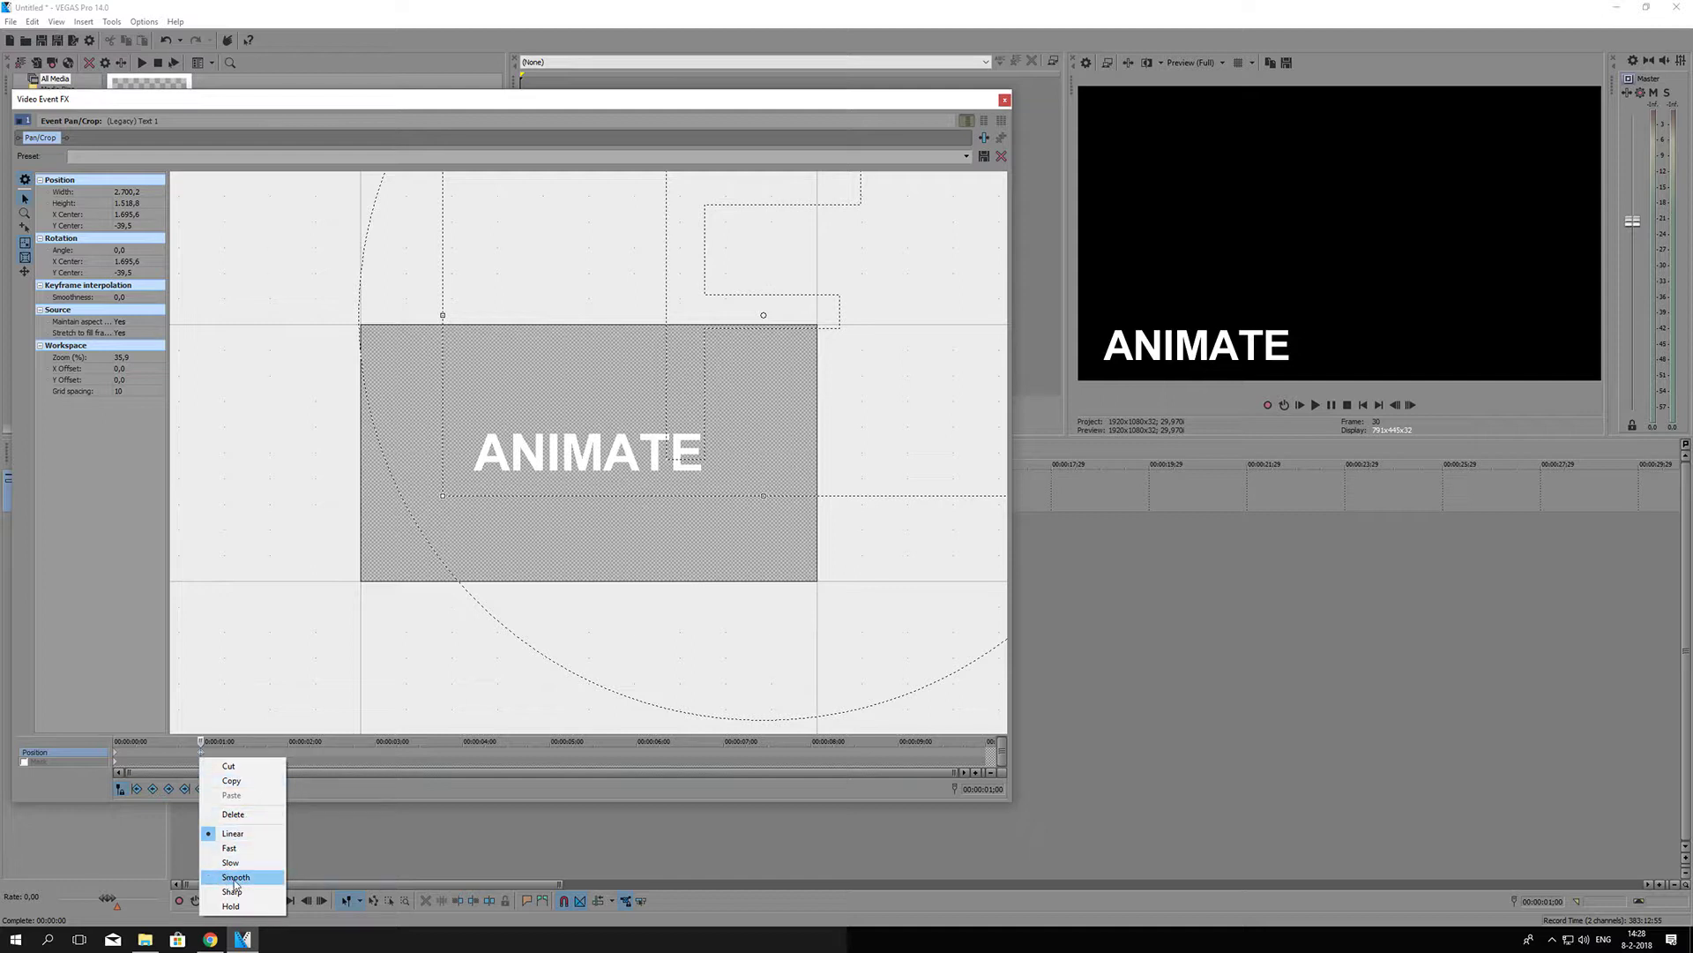
- Change the first keyframe's interpolation type from its keyframe options
left_click(113, 754)
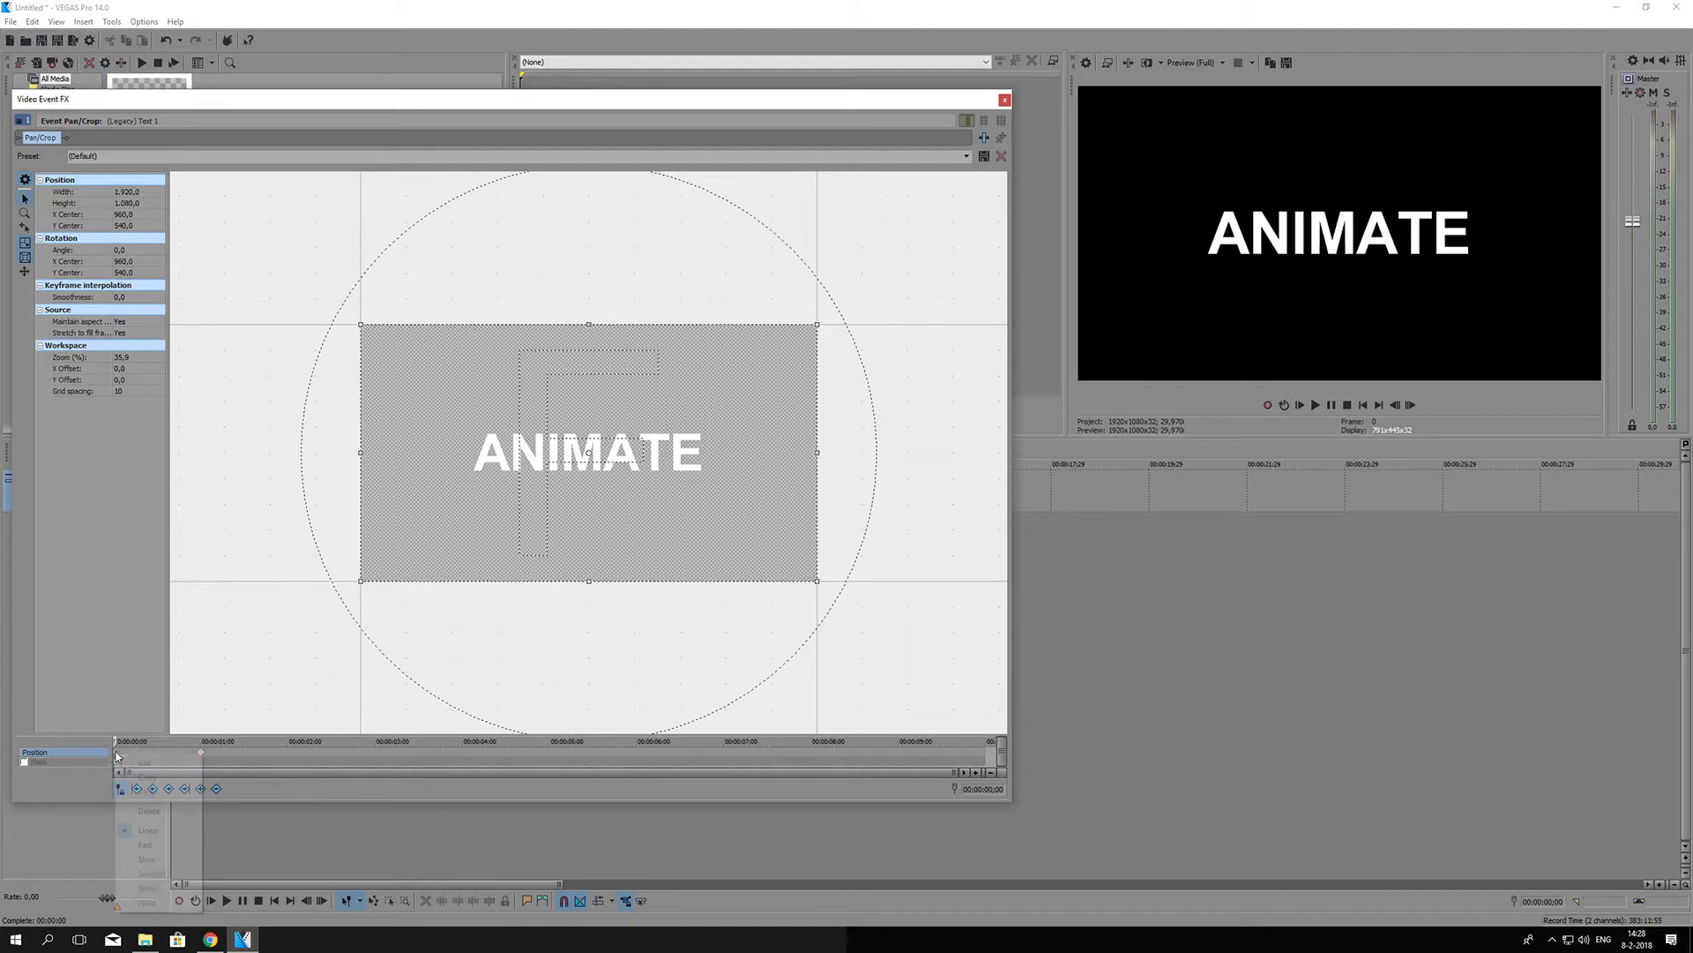
right_click(117, 754)
left_click(182, 877)
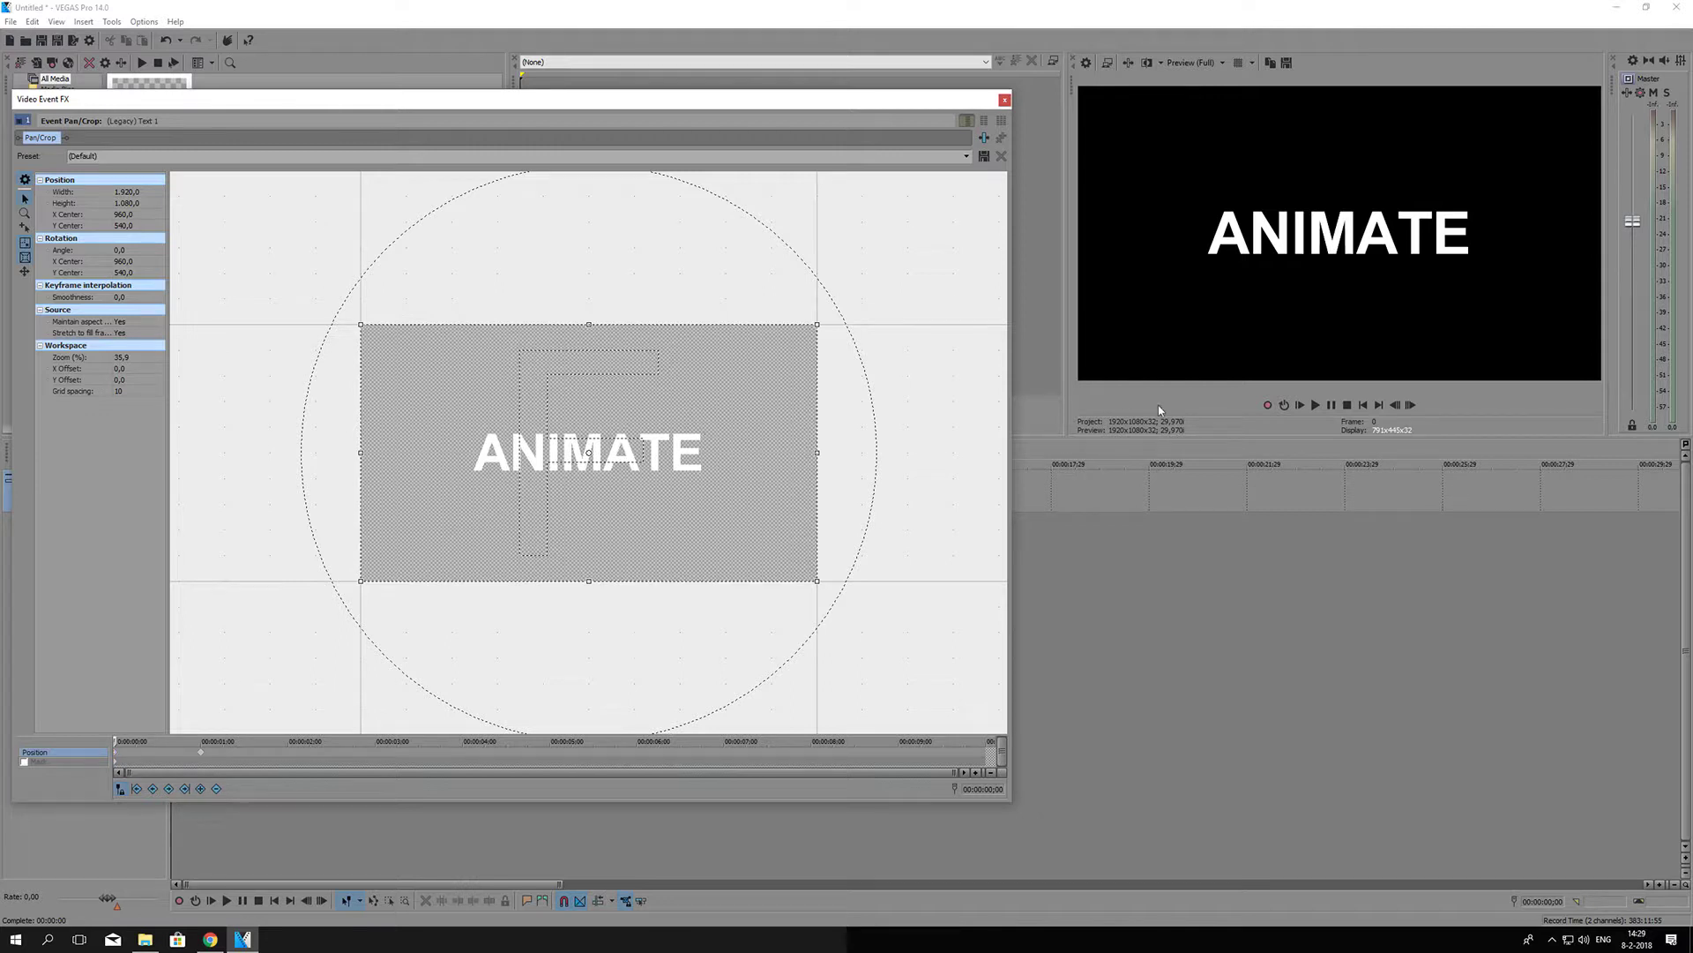
- Preview the animation, stop it, and return to the one-second keyframe
left_click(1305, 407)
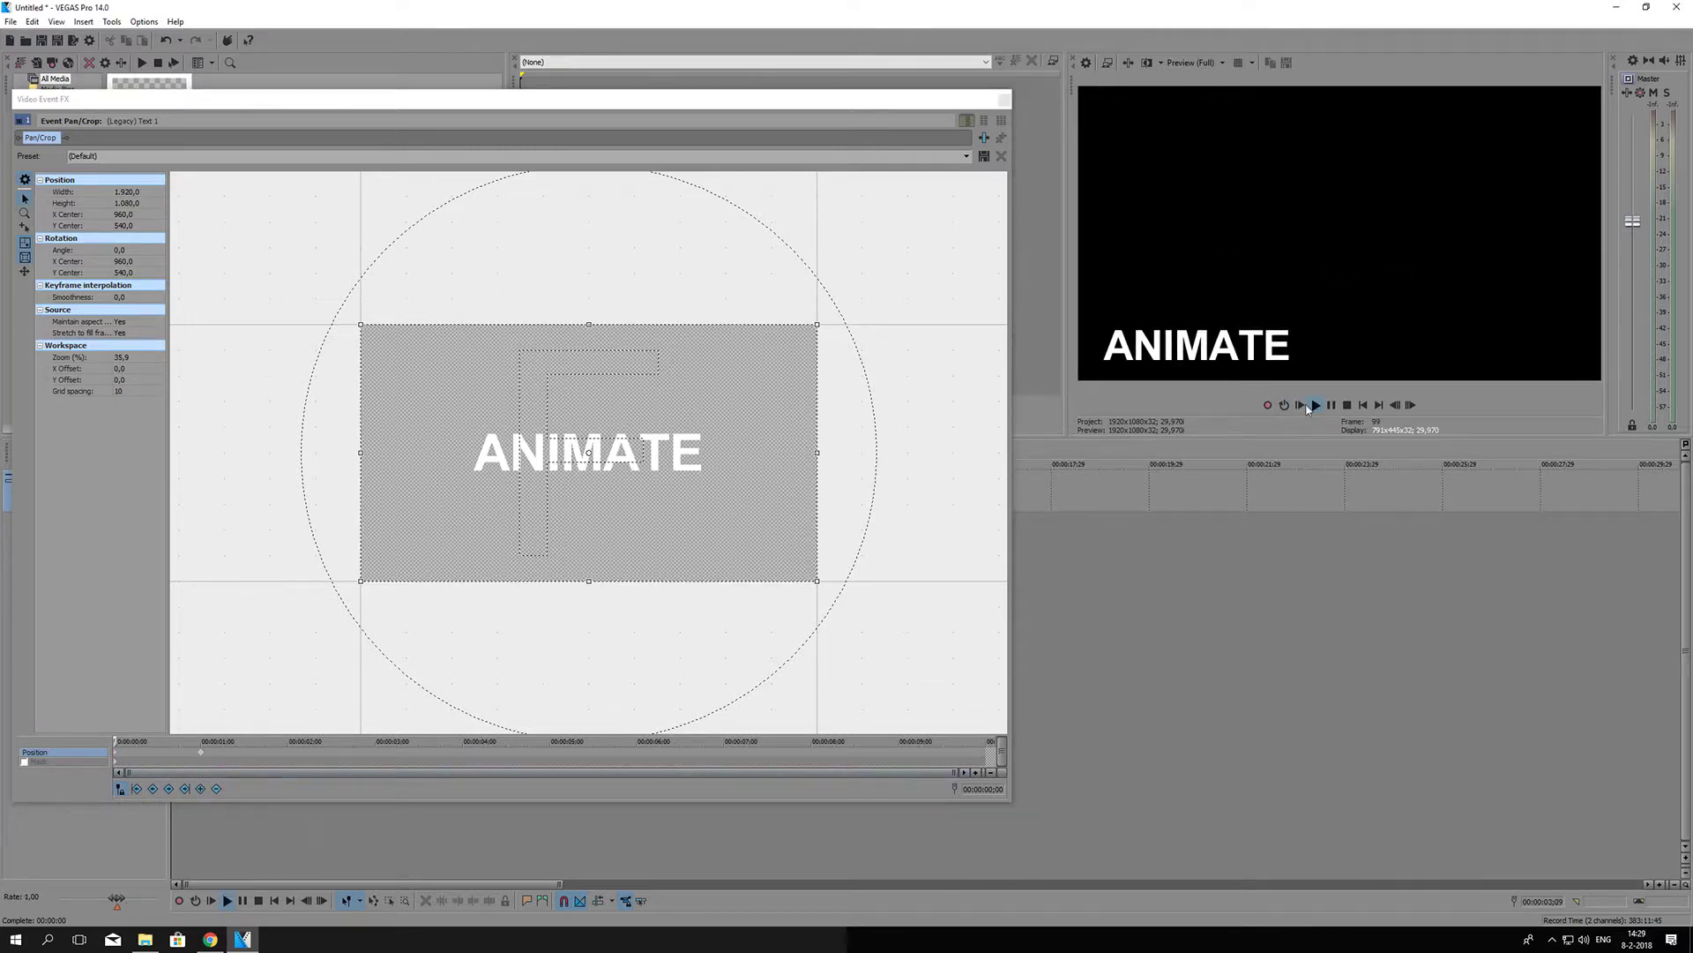
left_click(1331, 408)
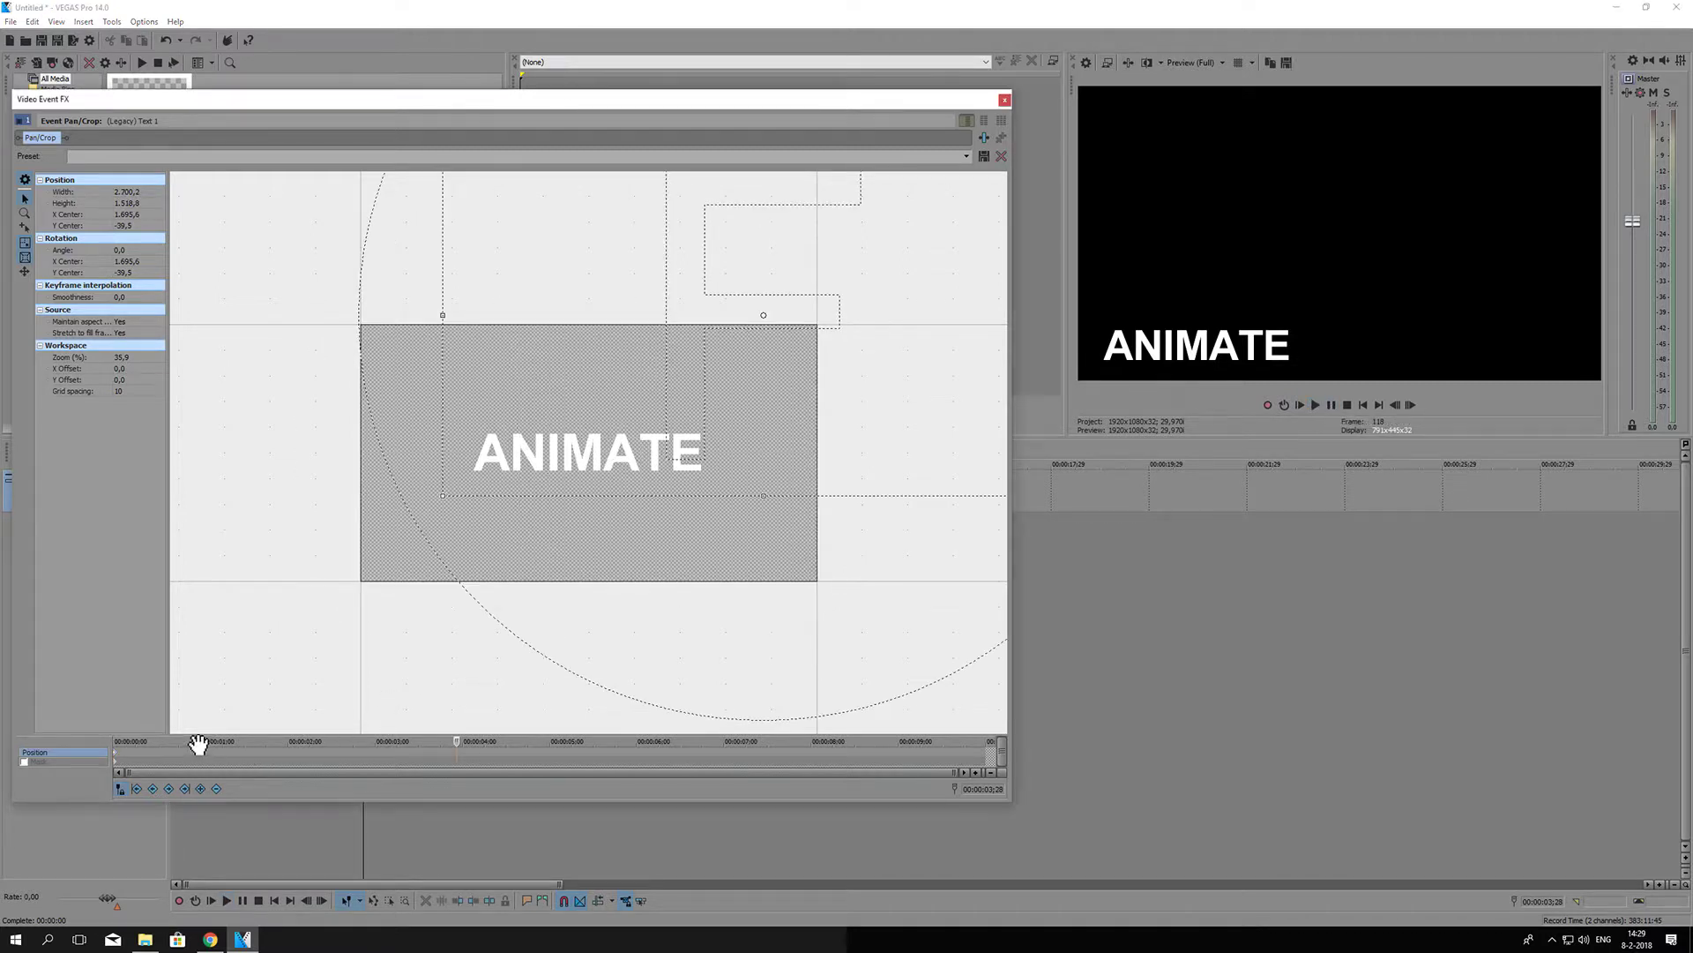
left_click(204, 761)
right_click(196, 759)
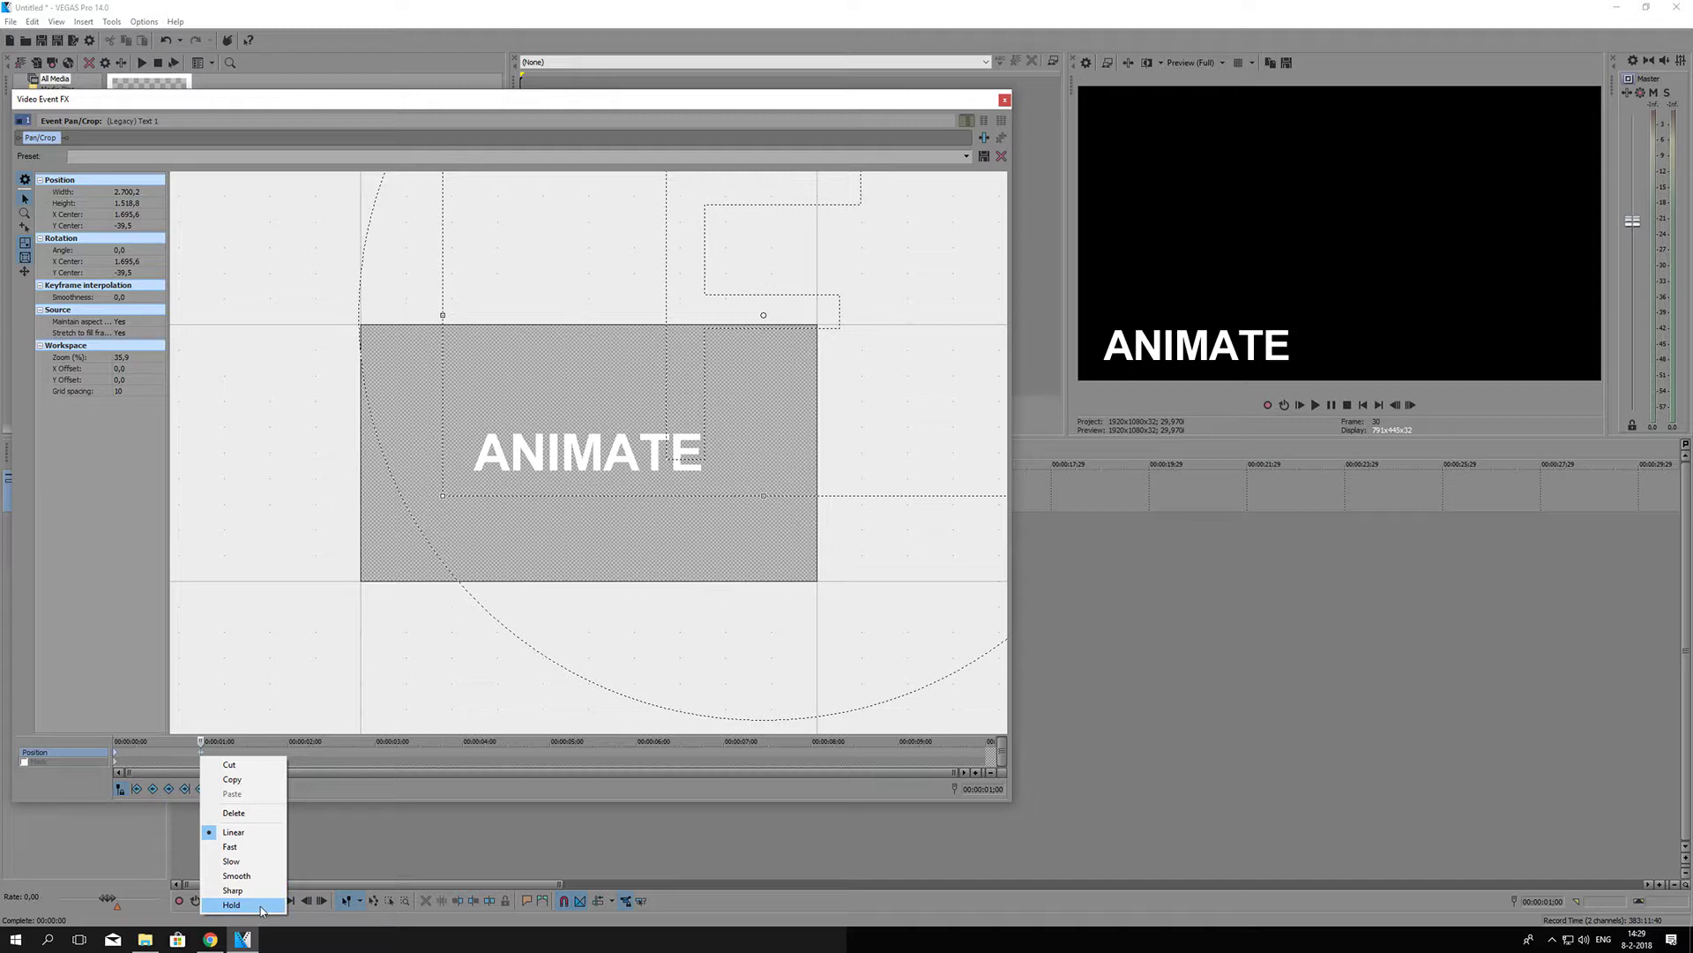
- Make the one-second keyframe Hold, then move the text to the top-right at 2;00
left_click(262, 910)
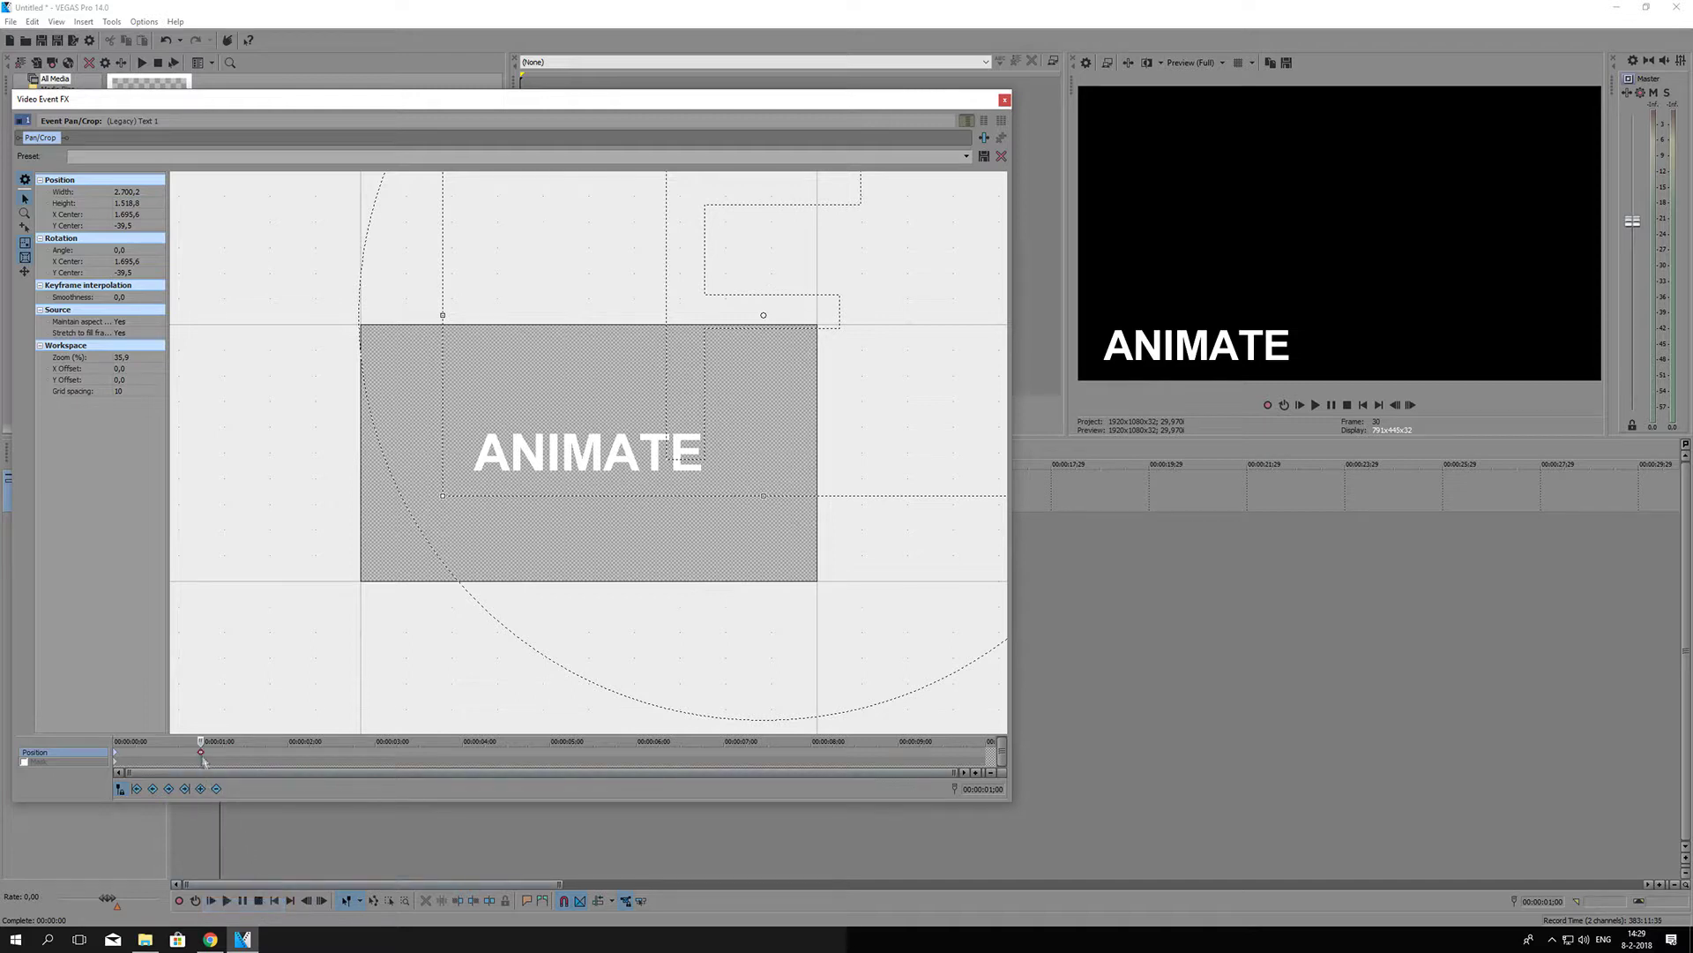
left_click(202, 764)
left_click_drag(212, 738, 289, 739)
left_click_drag(839, 265, 487, 544)
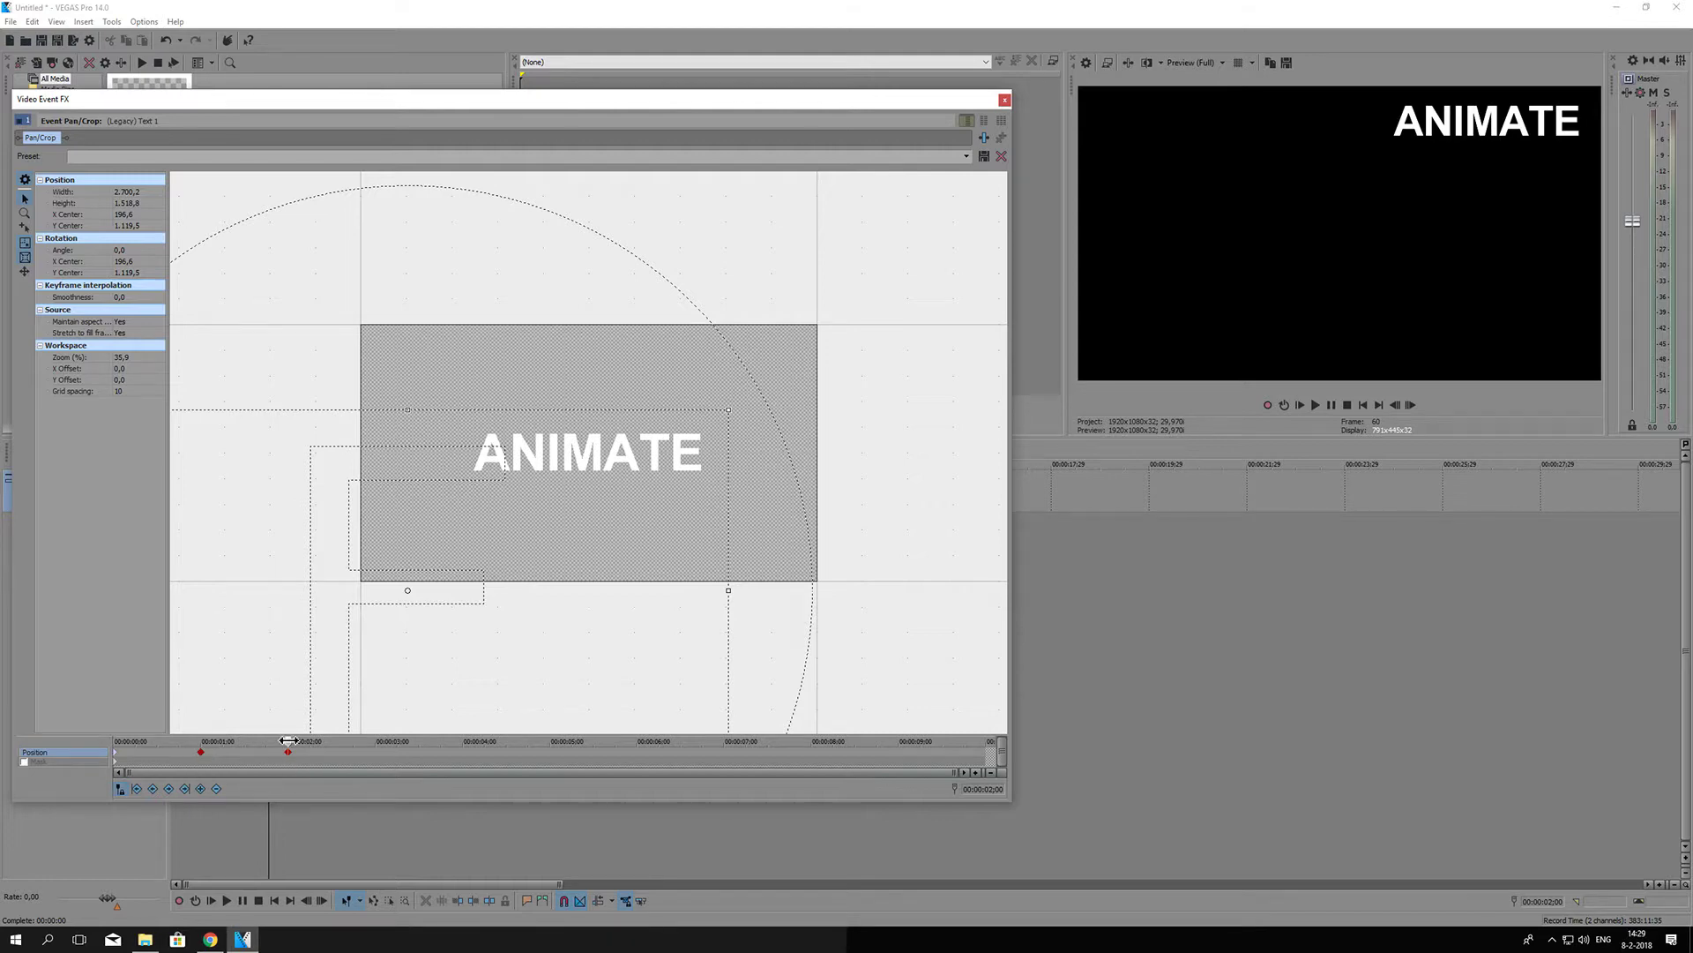
- Scrub and play from the start to check the jump to the top-right corner
left_click_drag(288, 743, 243, 742)
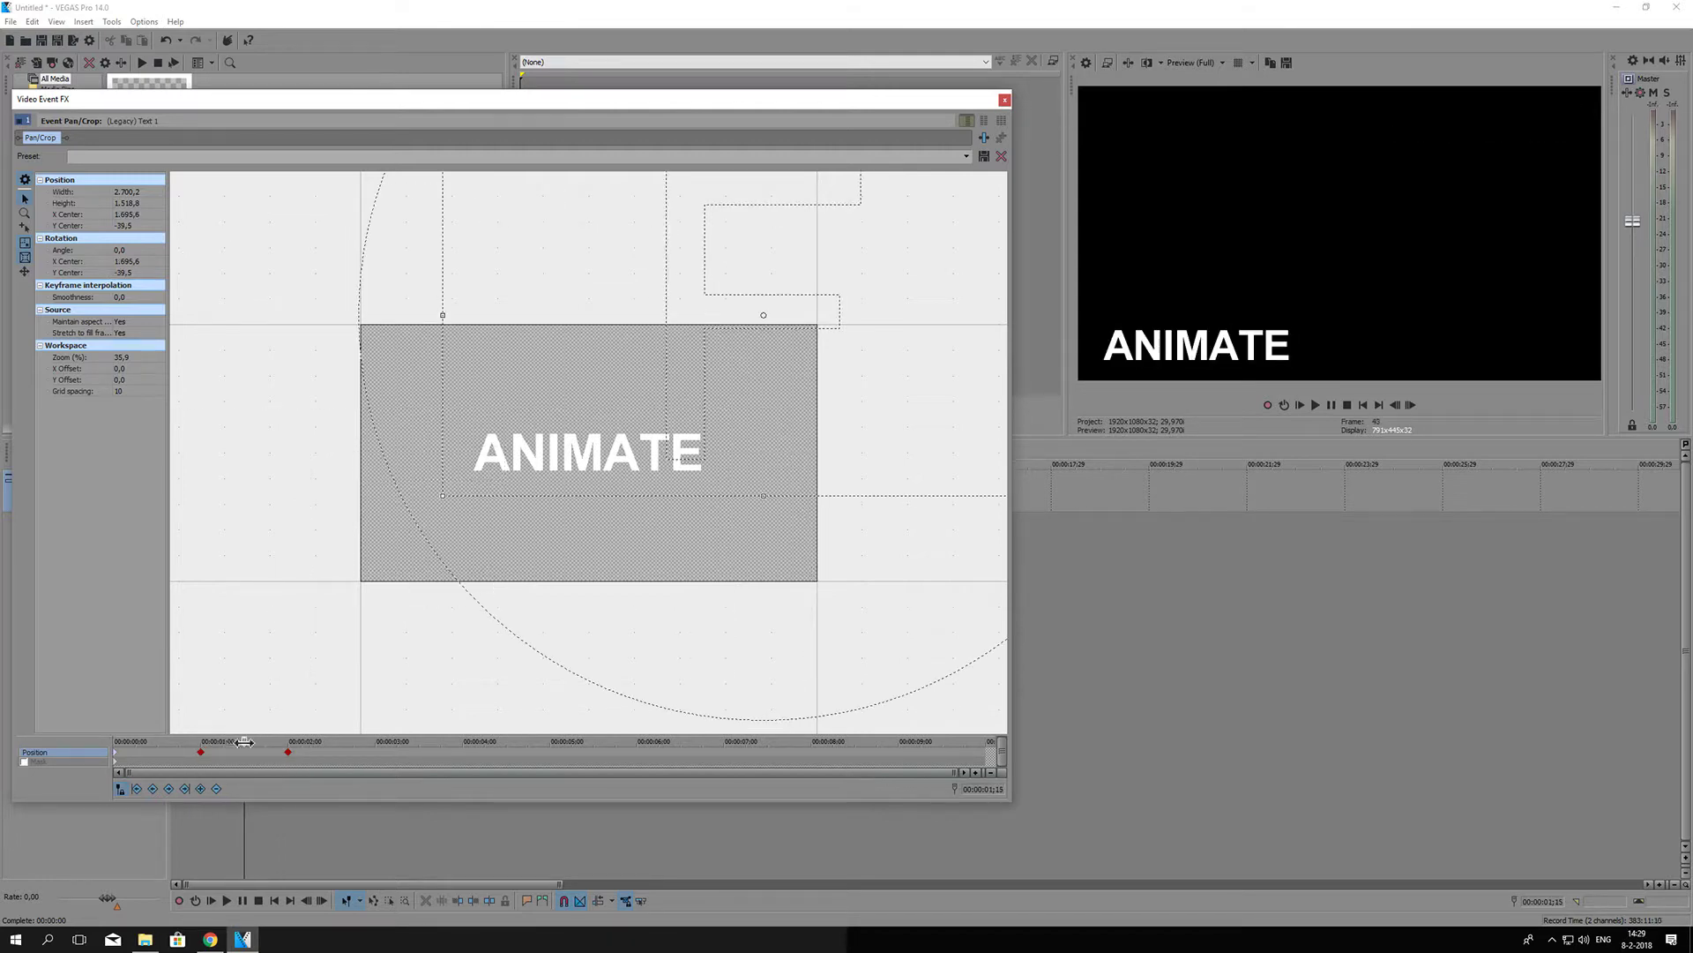
left_click_drag(243, 743, 107, 742)
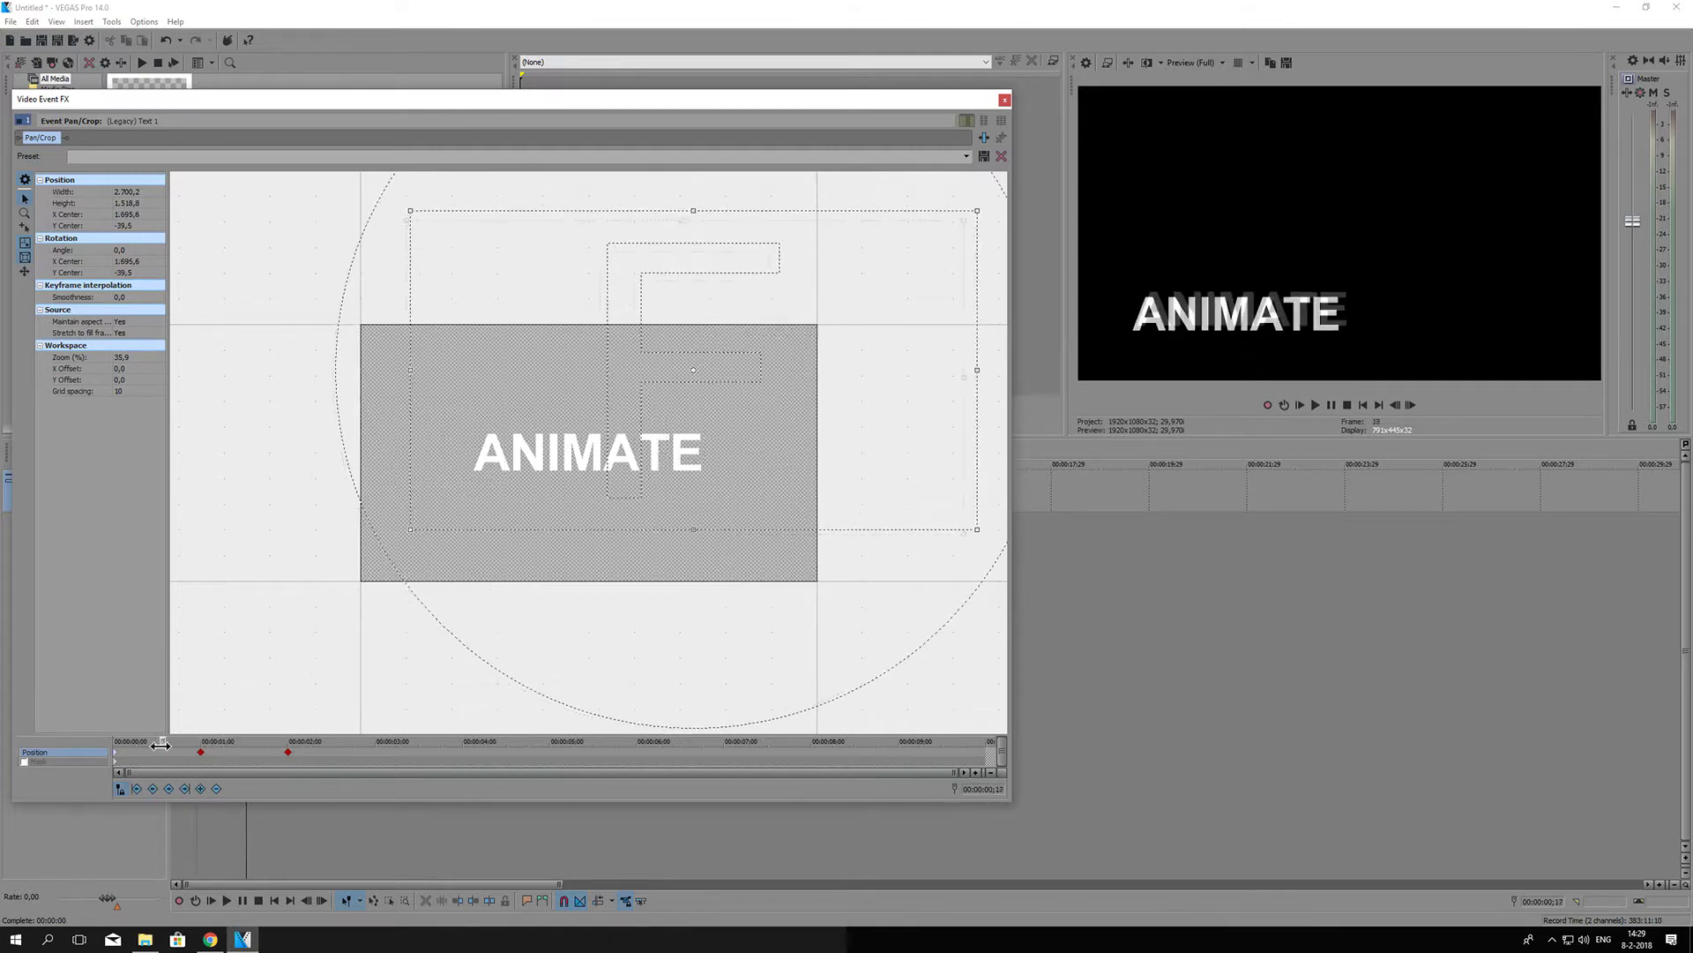
left_click(1316, 406)
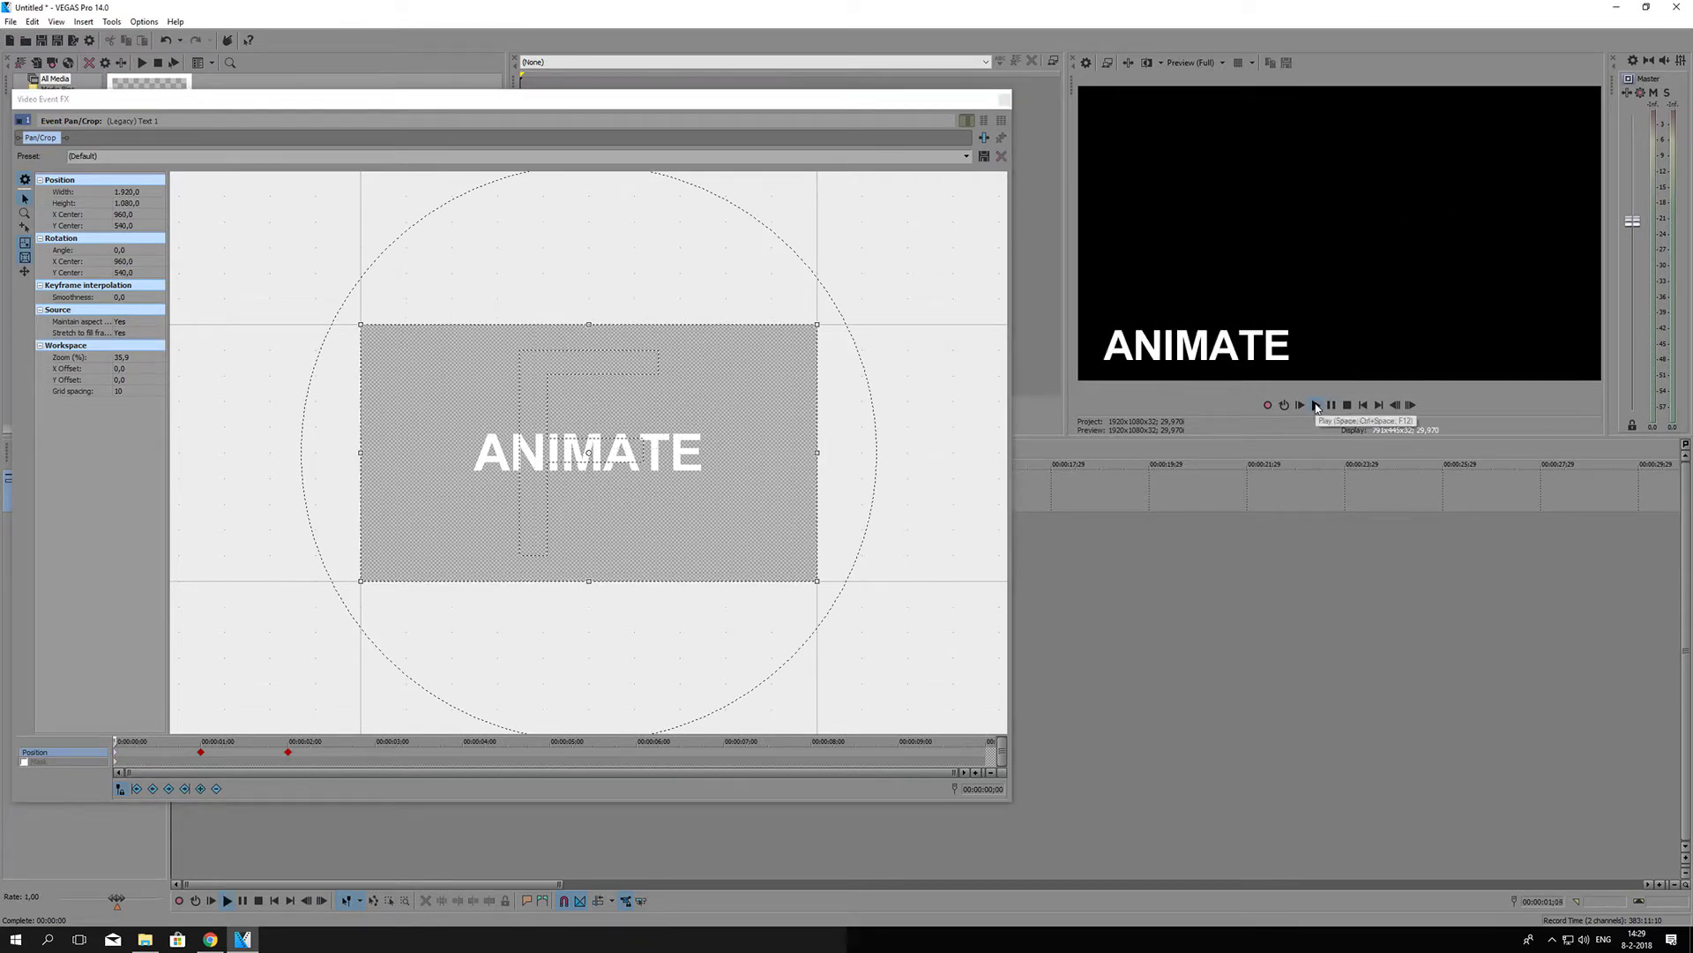
left_click(1331, 406)
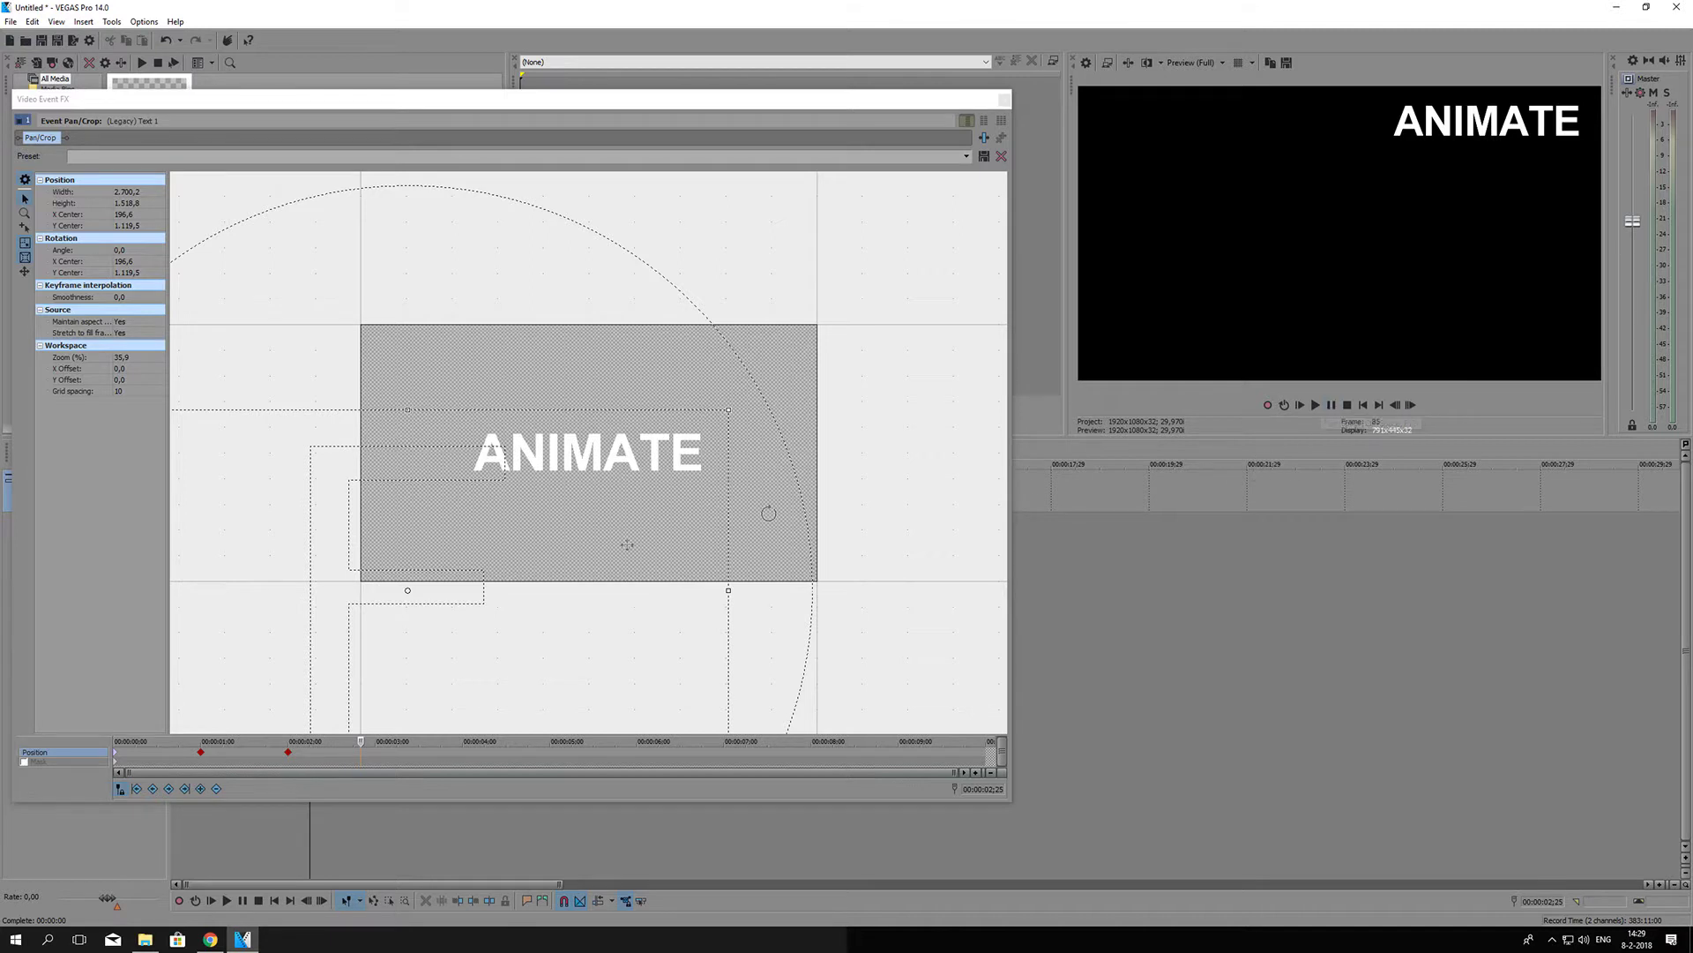
- Set the two-second keyframe's interpolation to Sharp
left_click(290, 752)
right_click(290, 751)
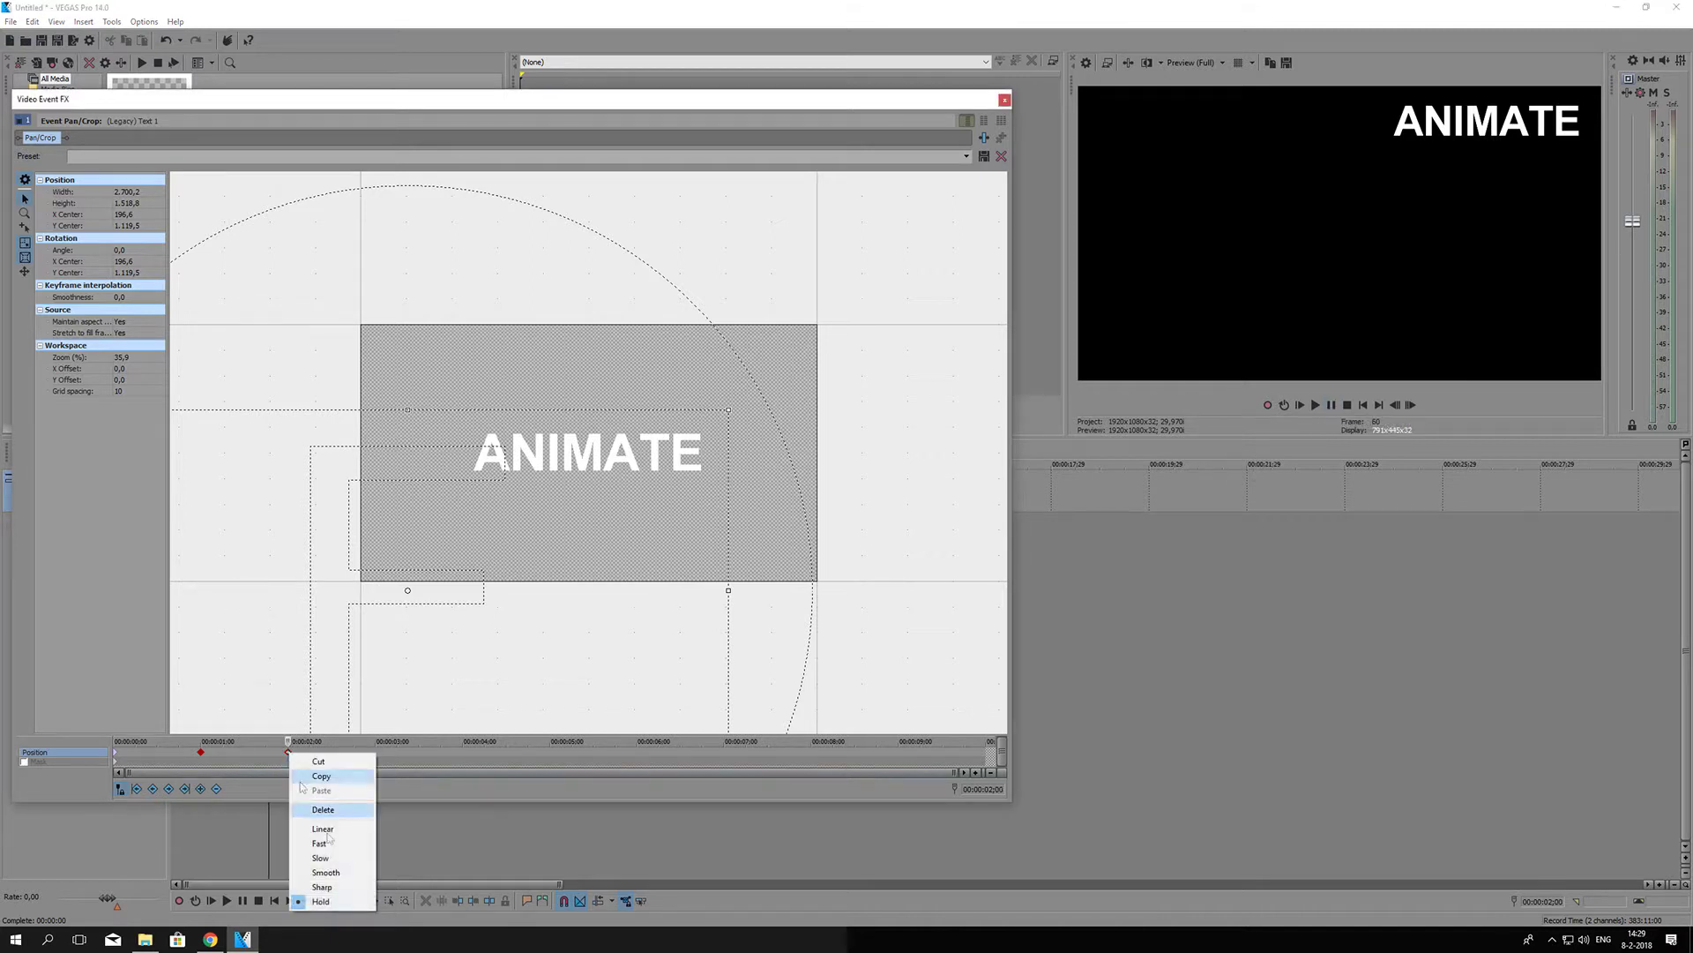
left_click(332, 900)
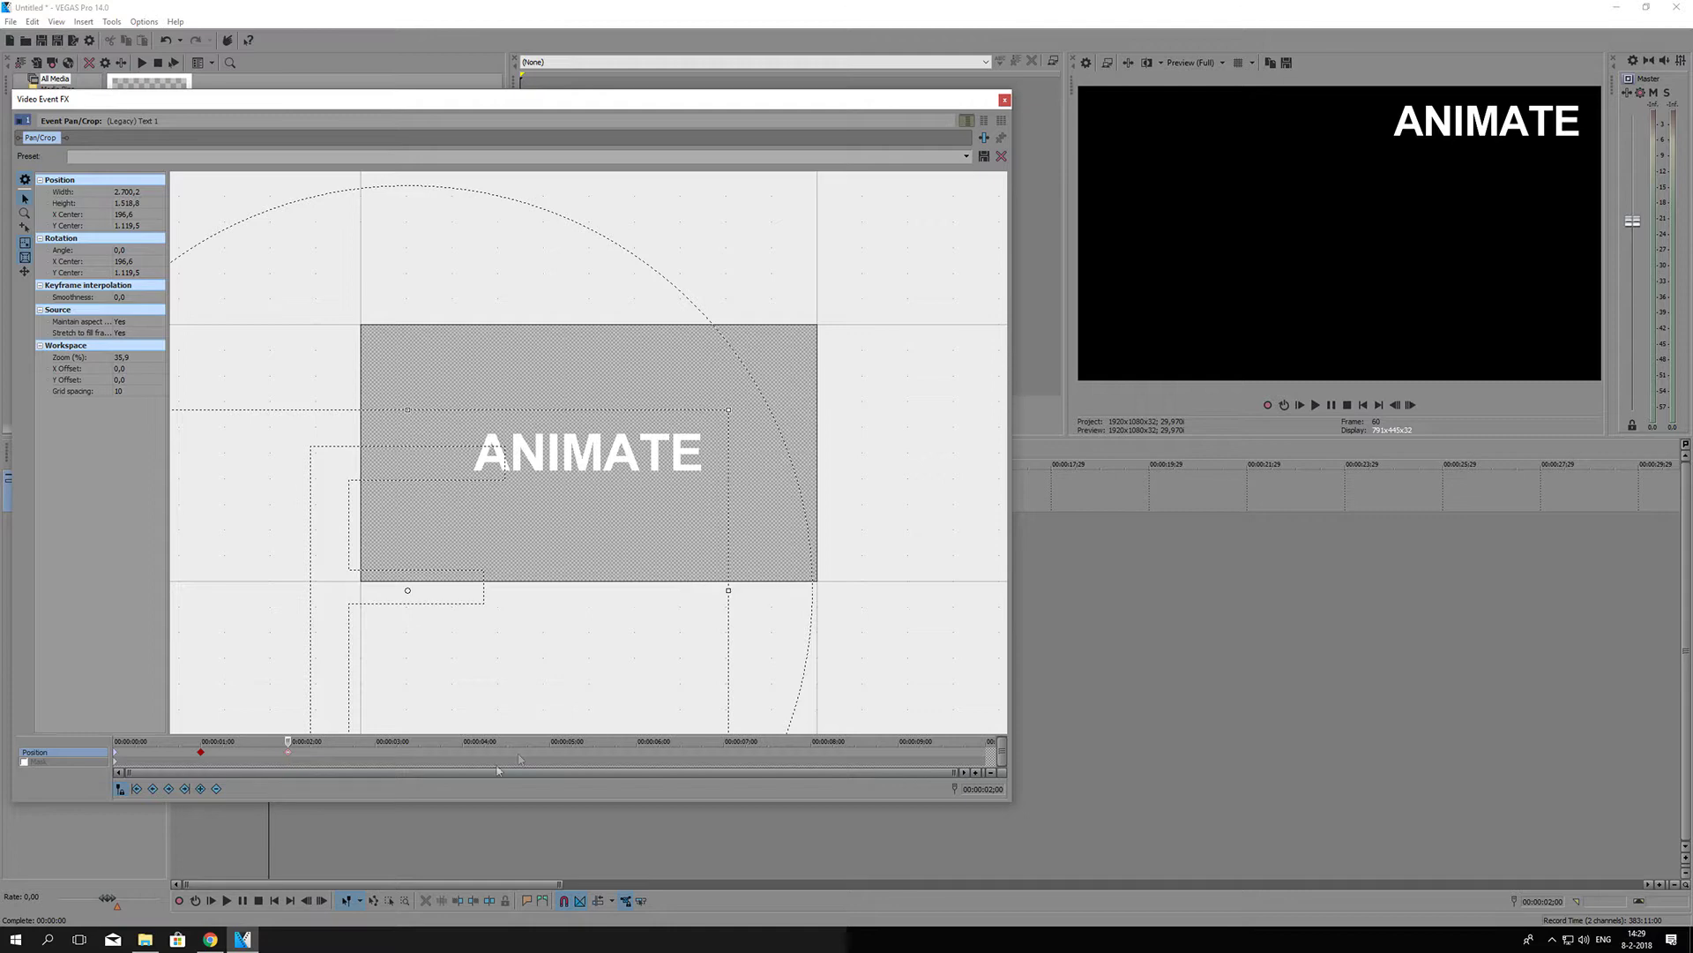
- At 3;00, centre the frame and rotate it 90° so the text stands vertical
left_click(376, 752)
left_click_drag(722, 598, 925, 448)
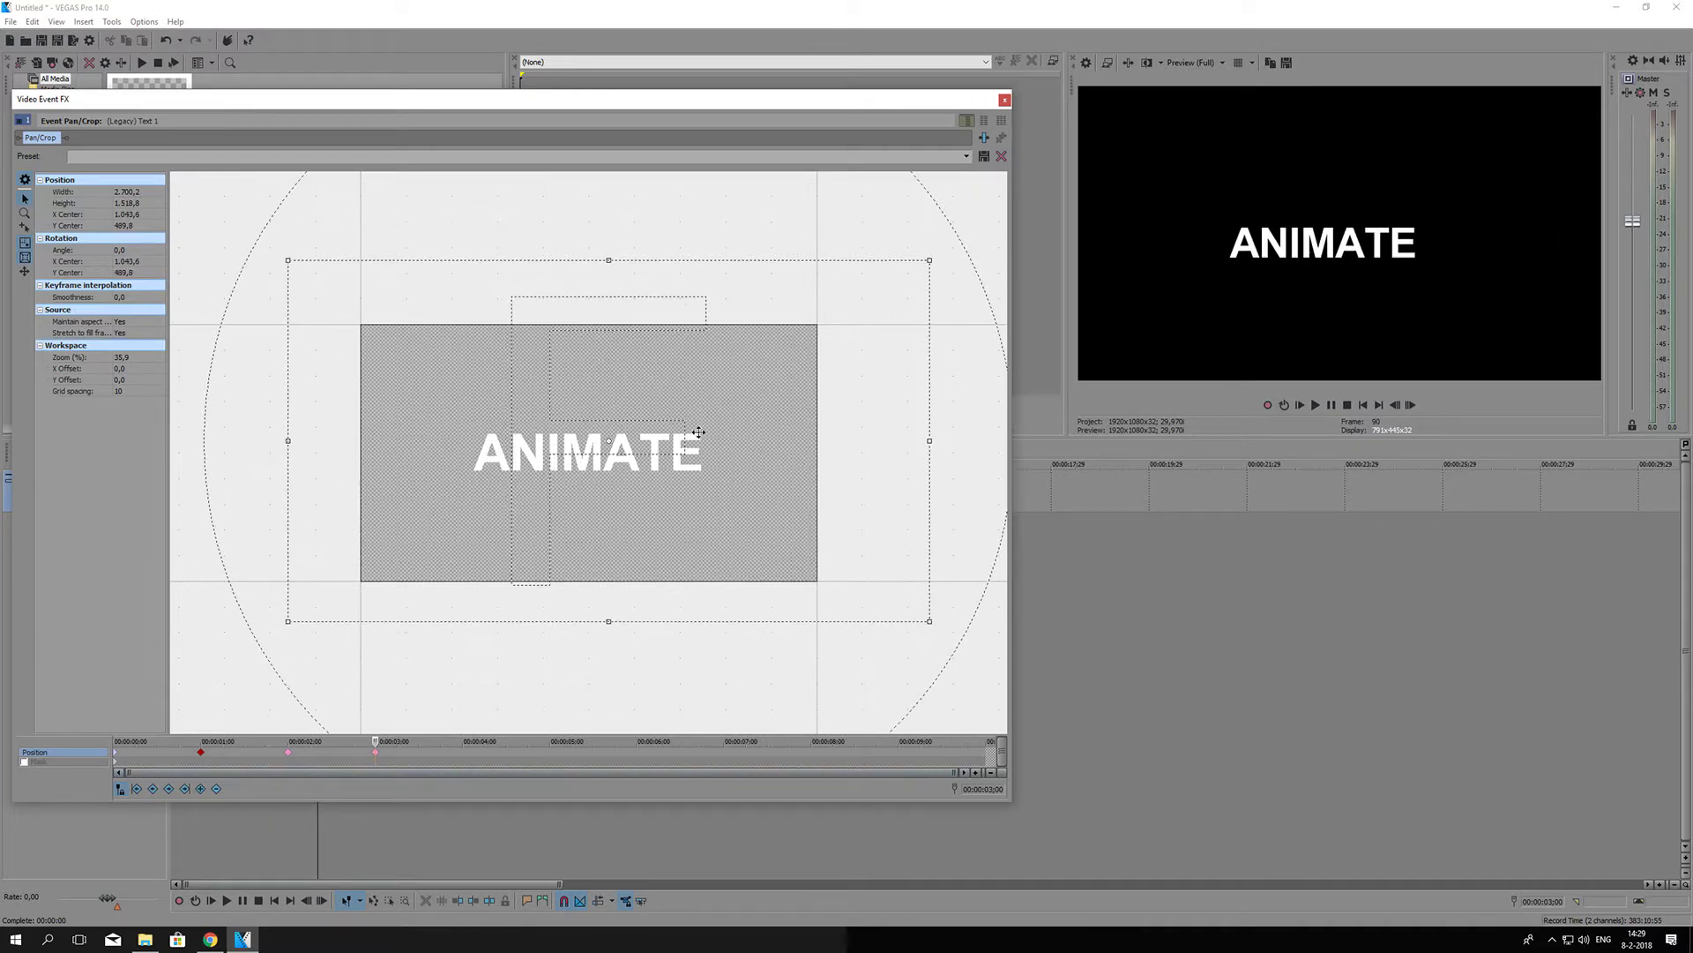
mouse_move(976, 246)
left_mouse_down()
mouse_move(983, 300)
mouse_move(806, 785)
left_mouse_up()
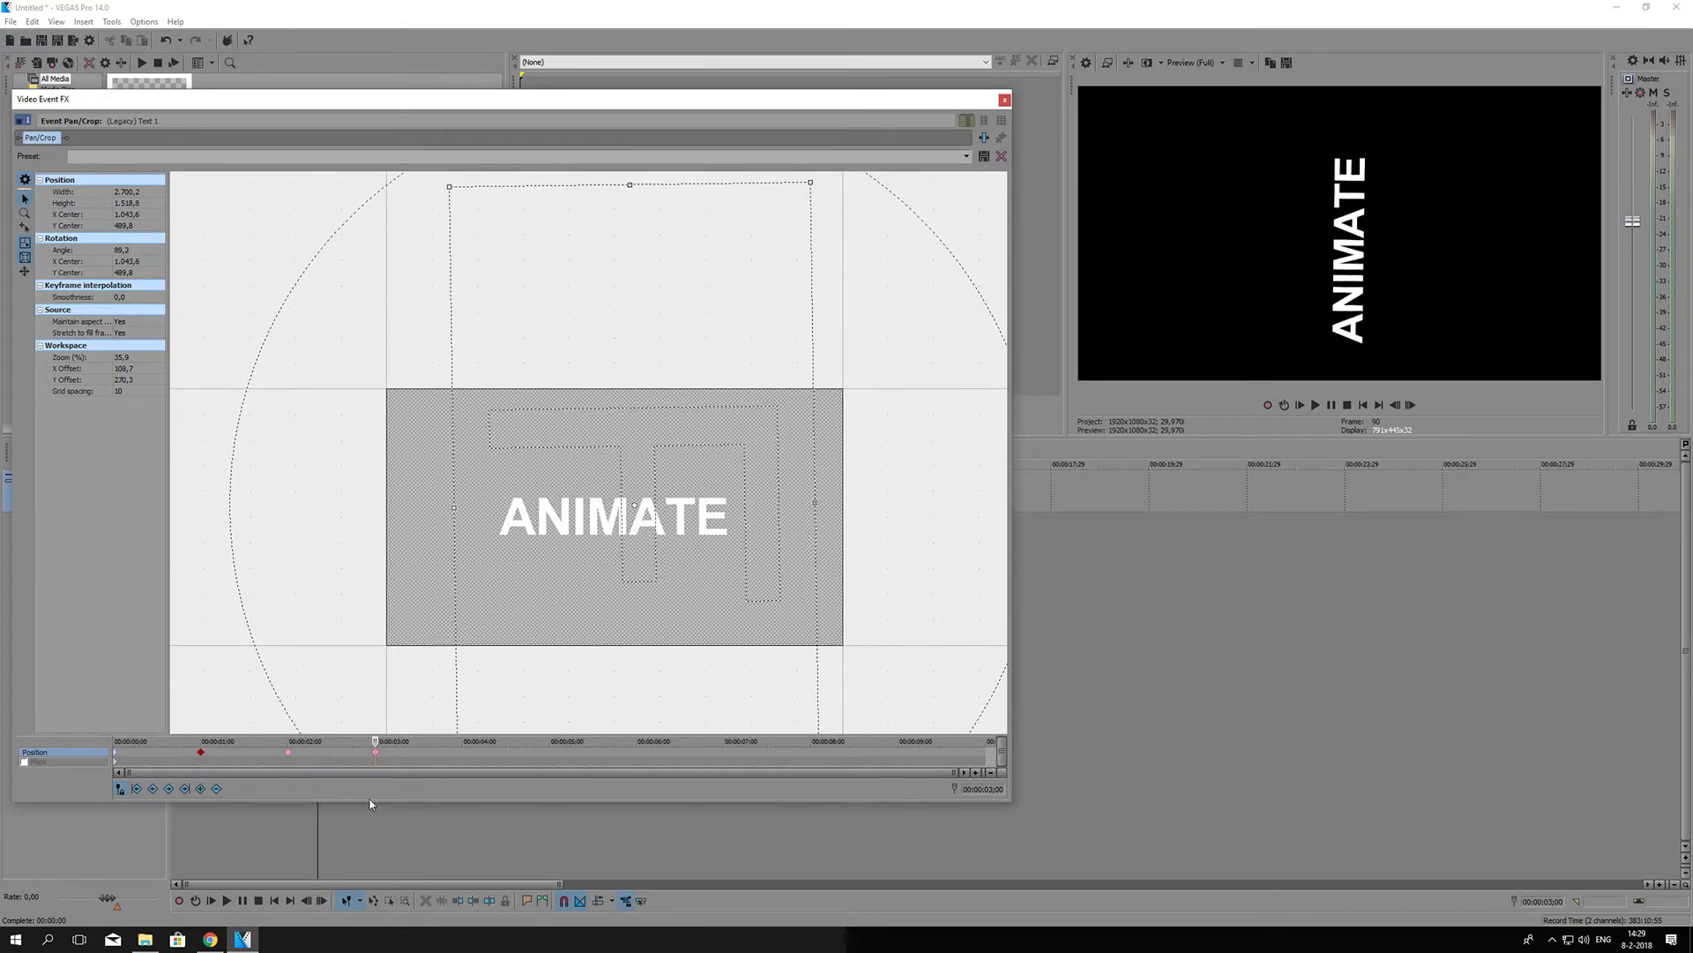
- Scrub and play back the animation to review the rotating motion
left_click_drag(377, 743, 115, 742)
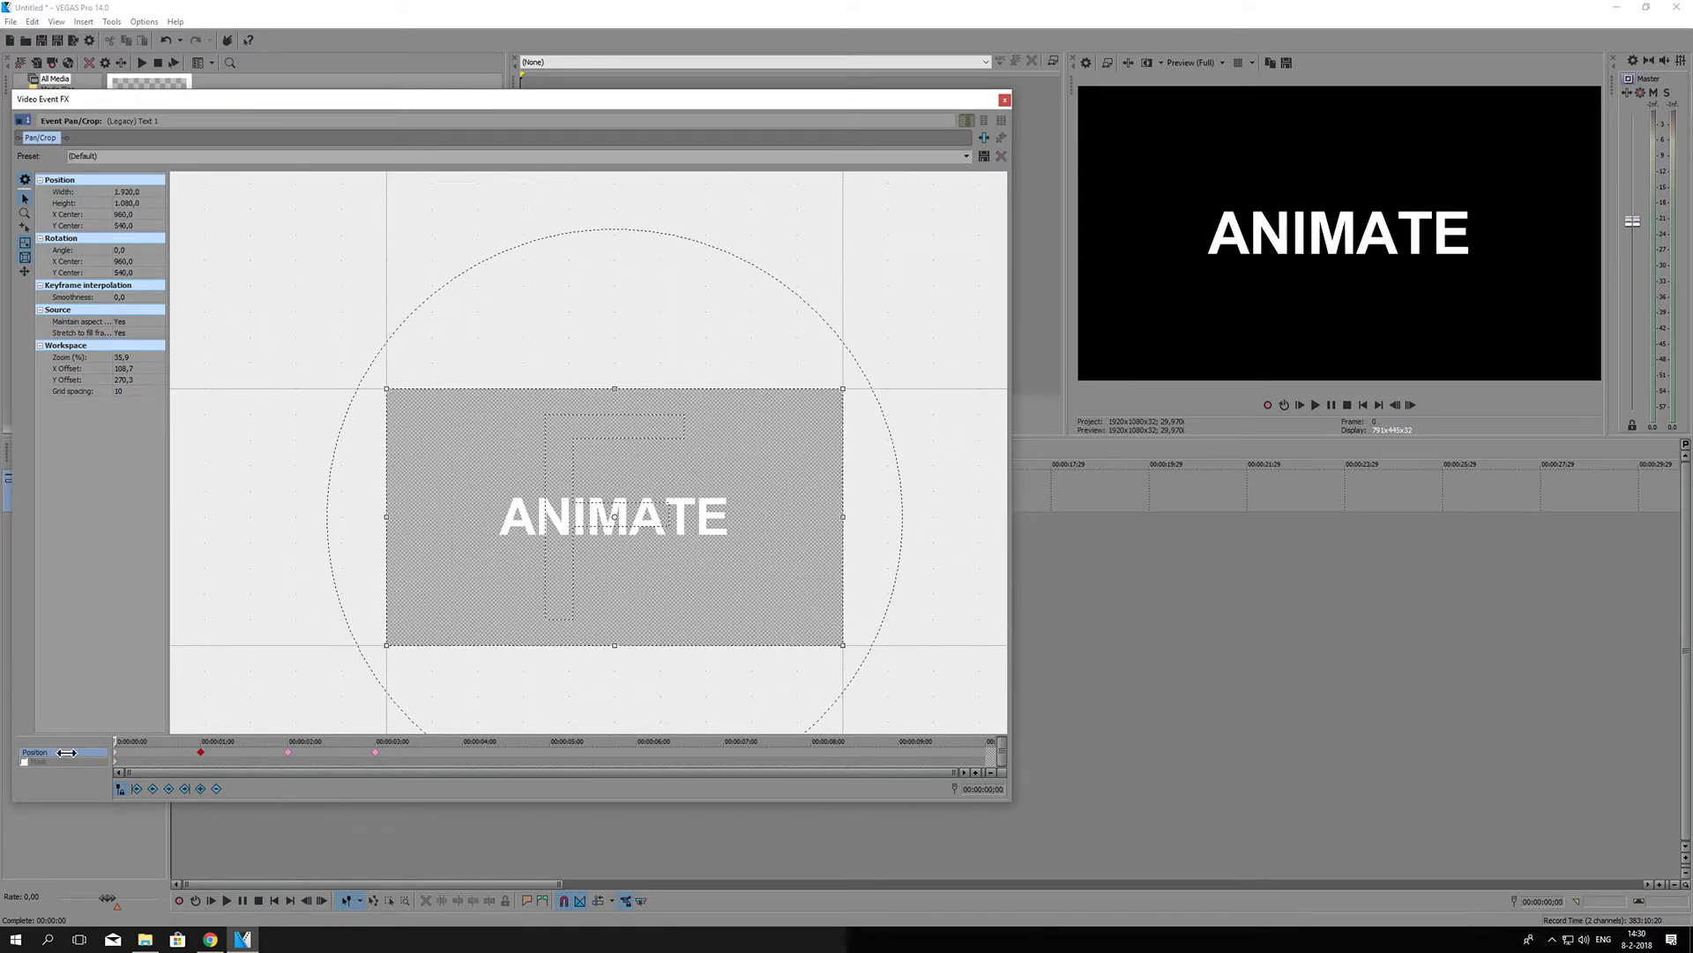
left_click(1315, 403)
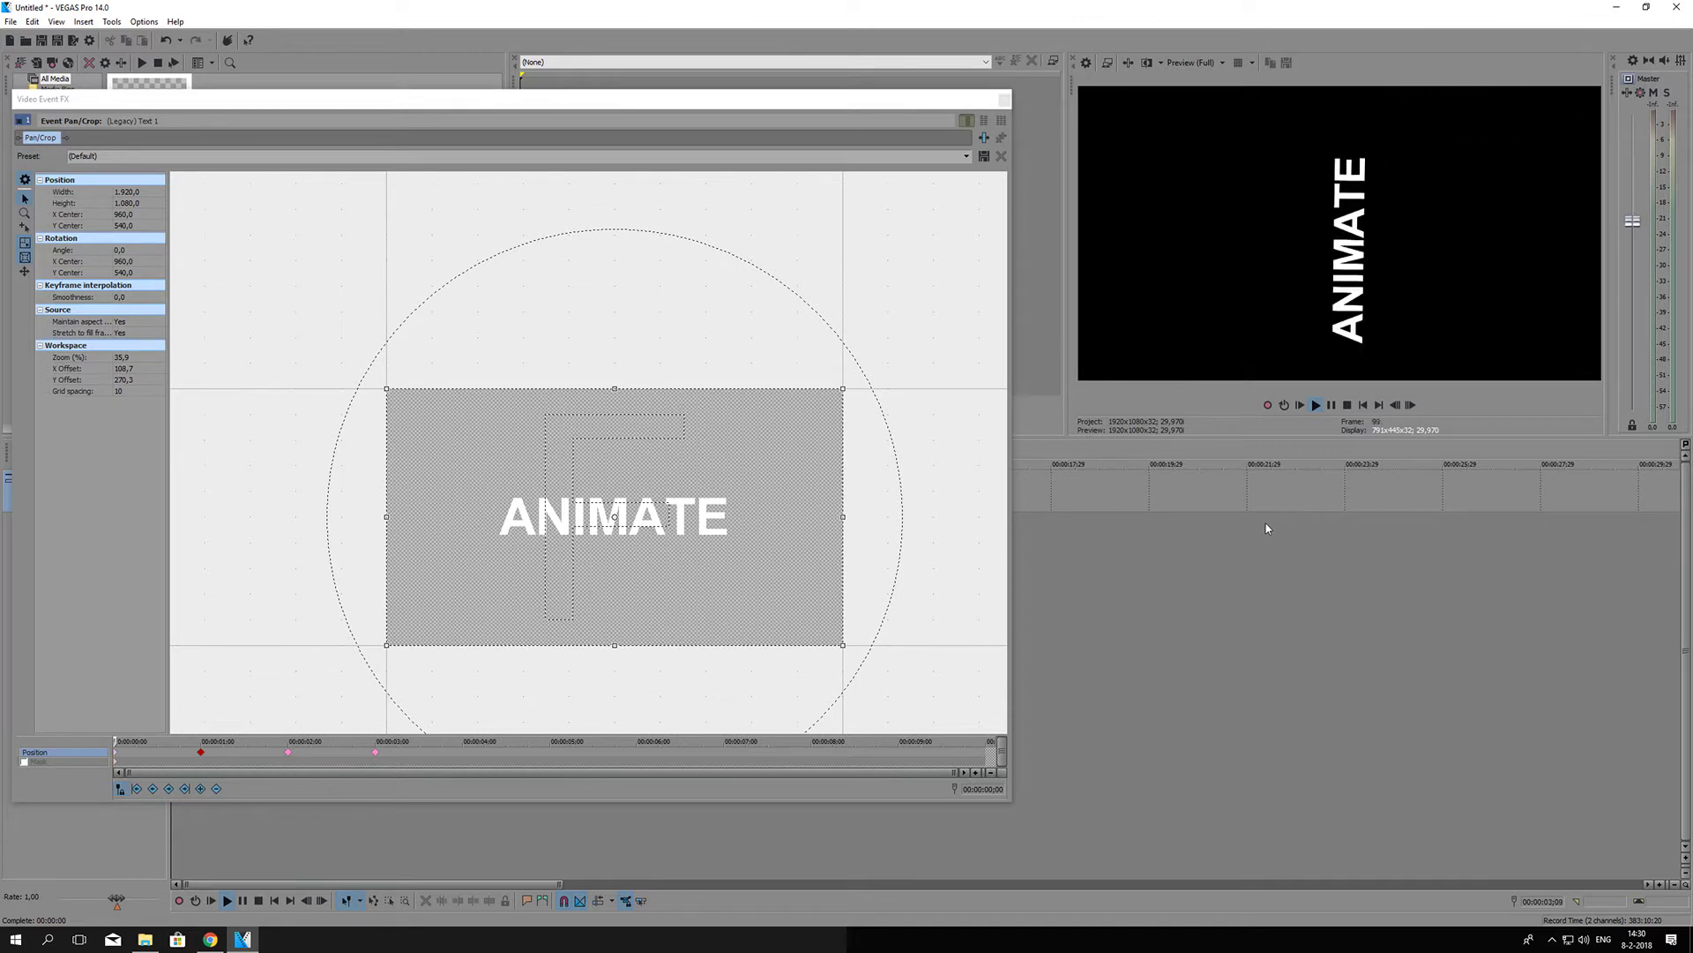
left_click(1331, 405)
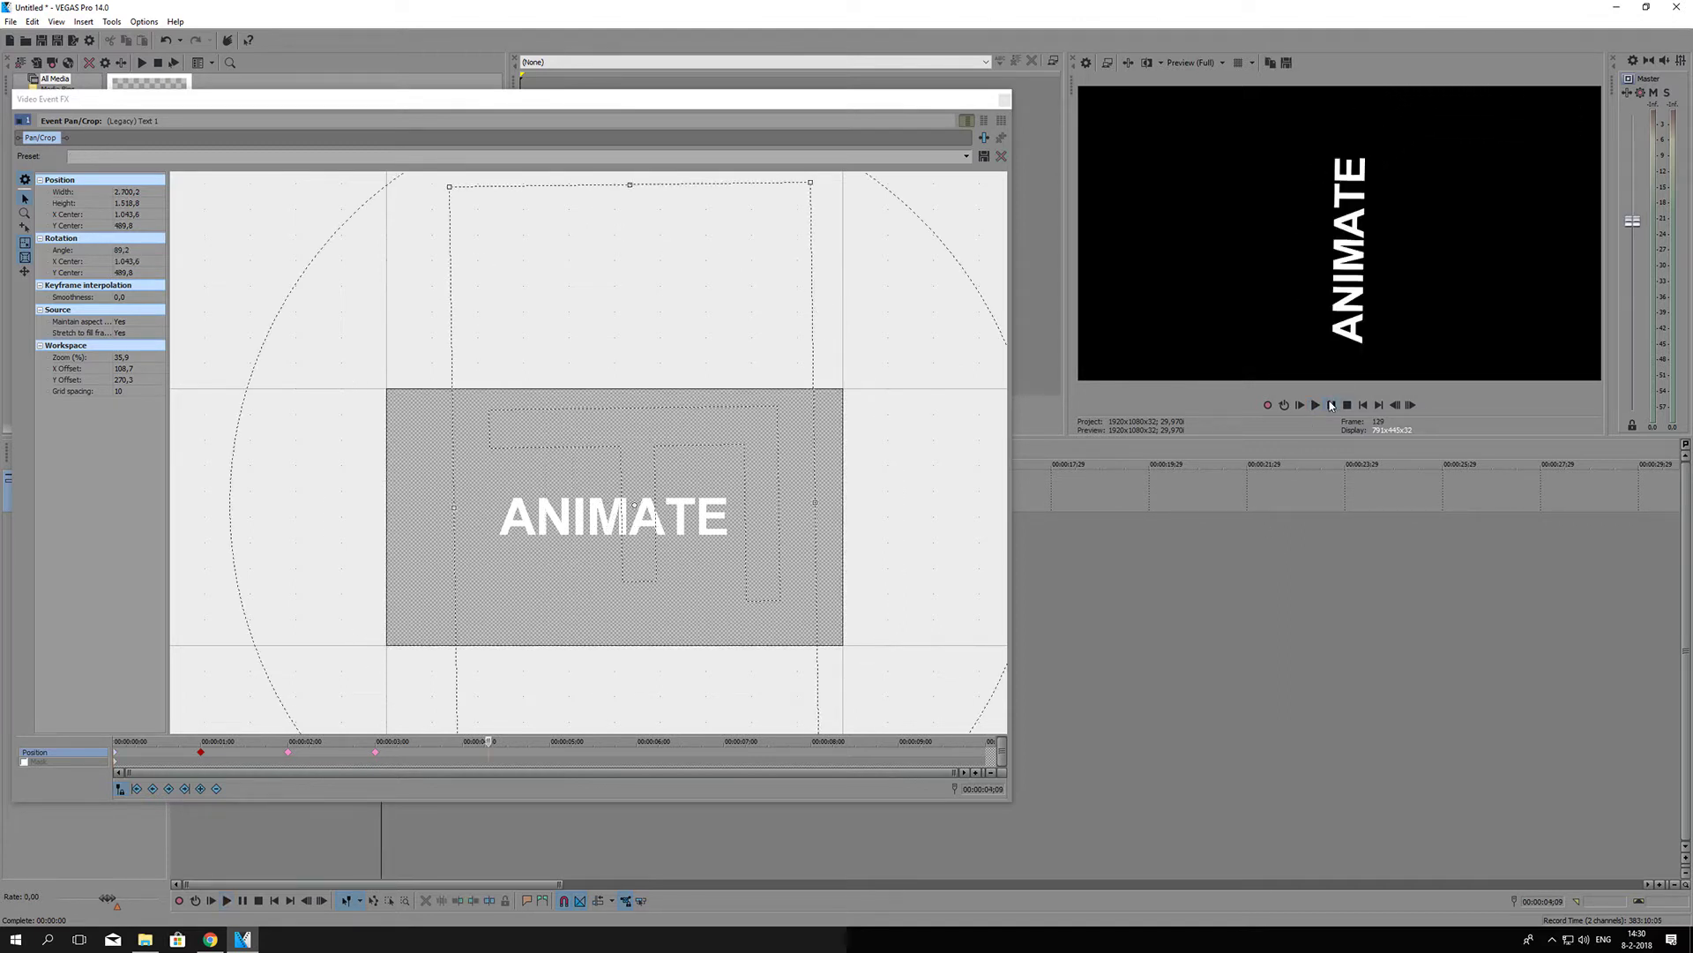